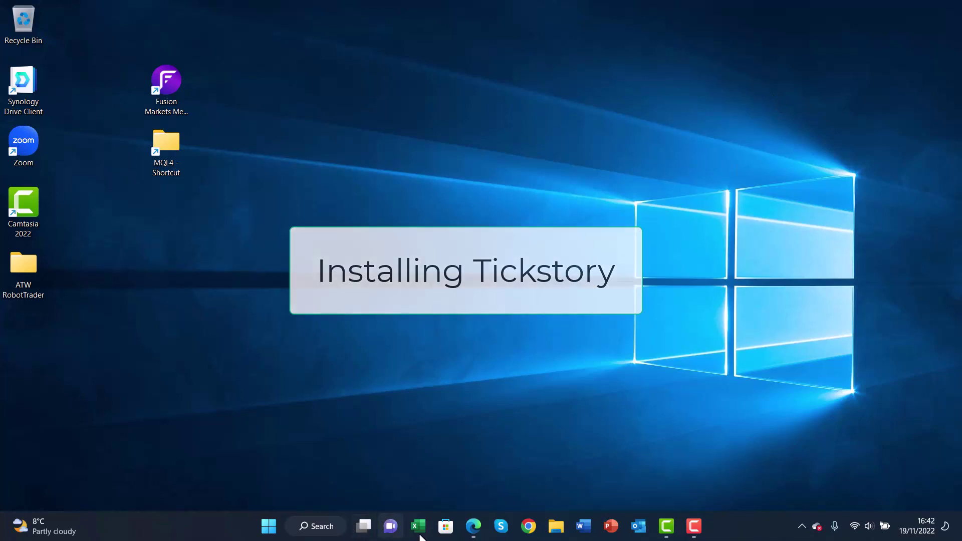
Step: Compare the plans on Tickstory's download page and start the £62.00 Standard edition checkout
click(470, 527)
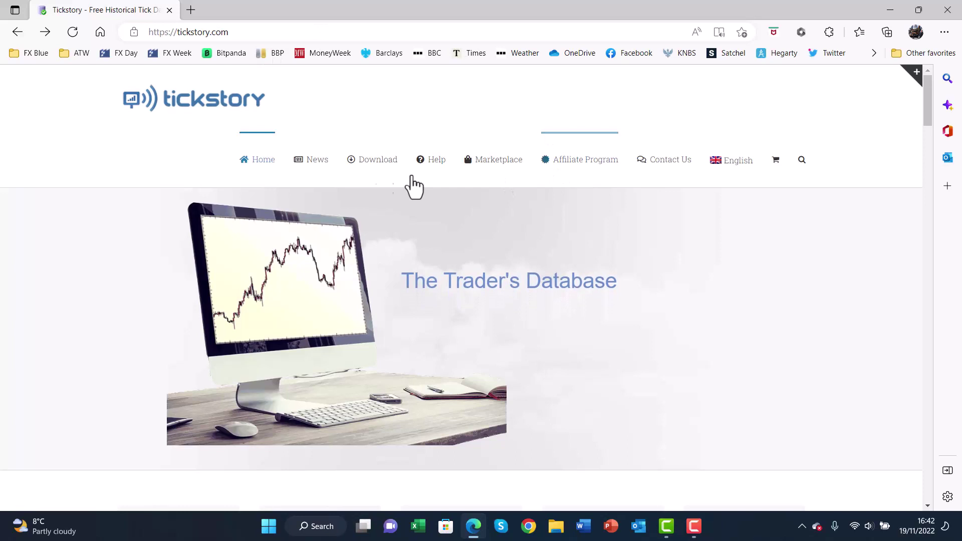
click(380, 162)
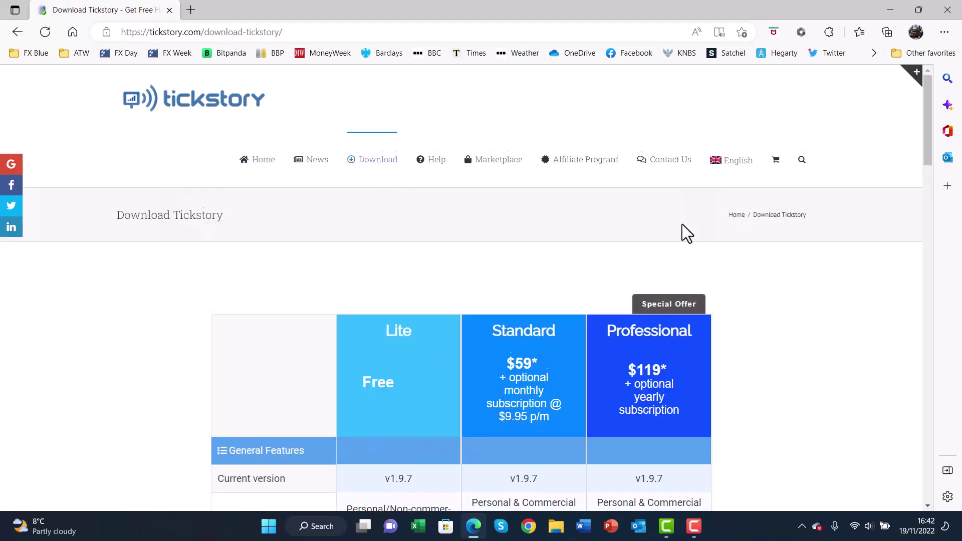
scroll(681, 224, down, 3)
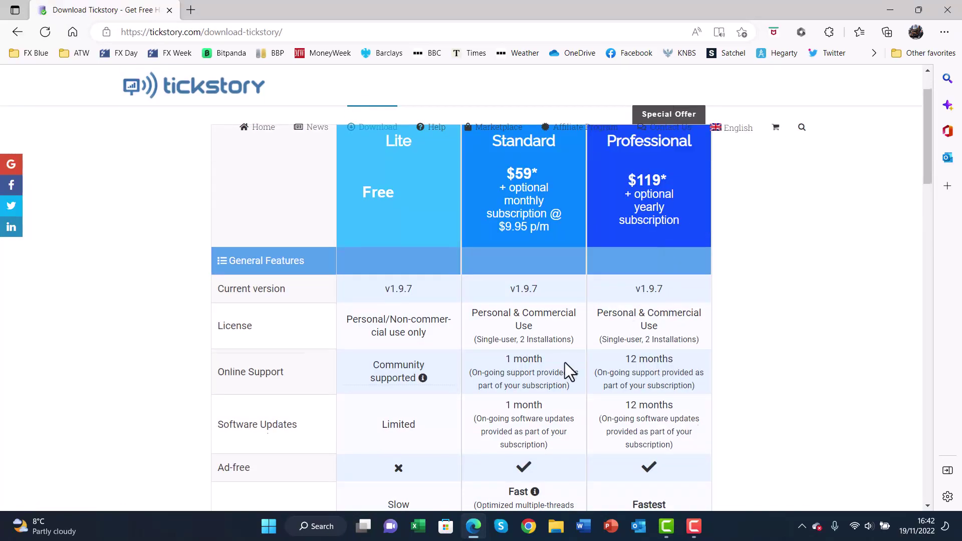
scroll(564, 363, up, 3)
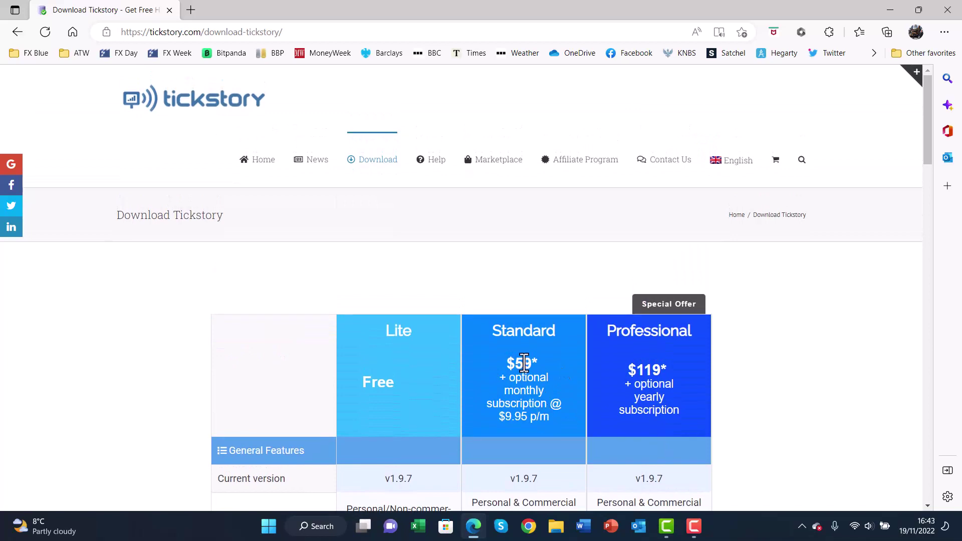
scroll(524, 364, down, 10)
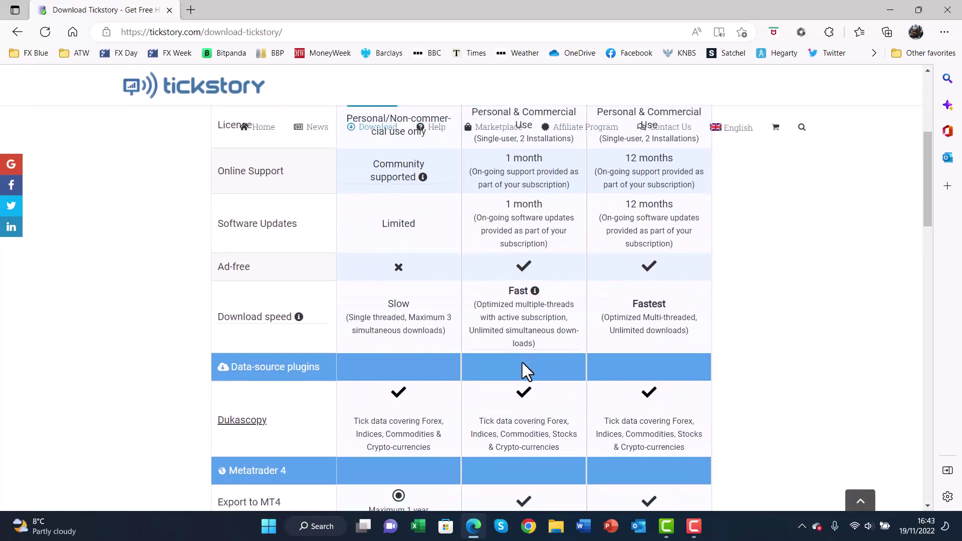
scroll(523, 372, down, 10)
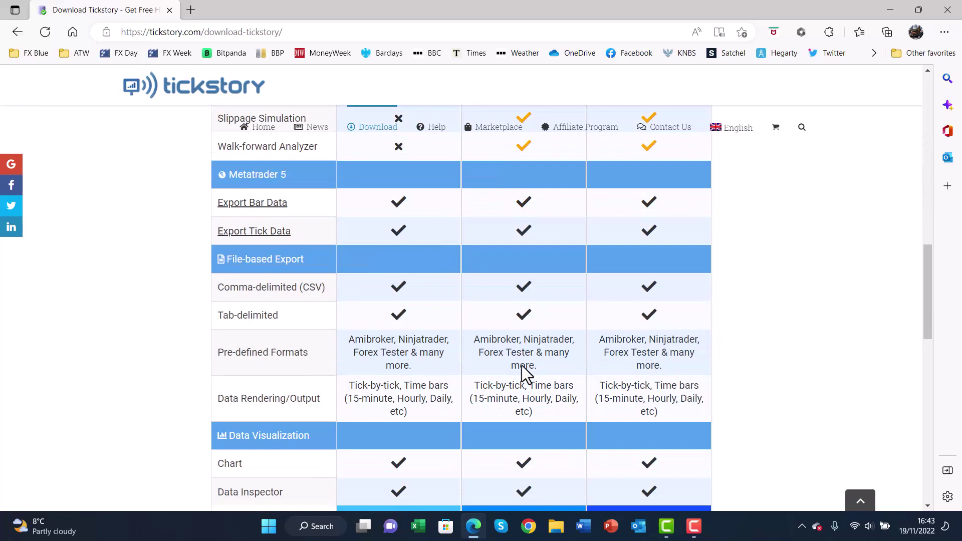
scroll(521, 363, down, 1)
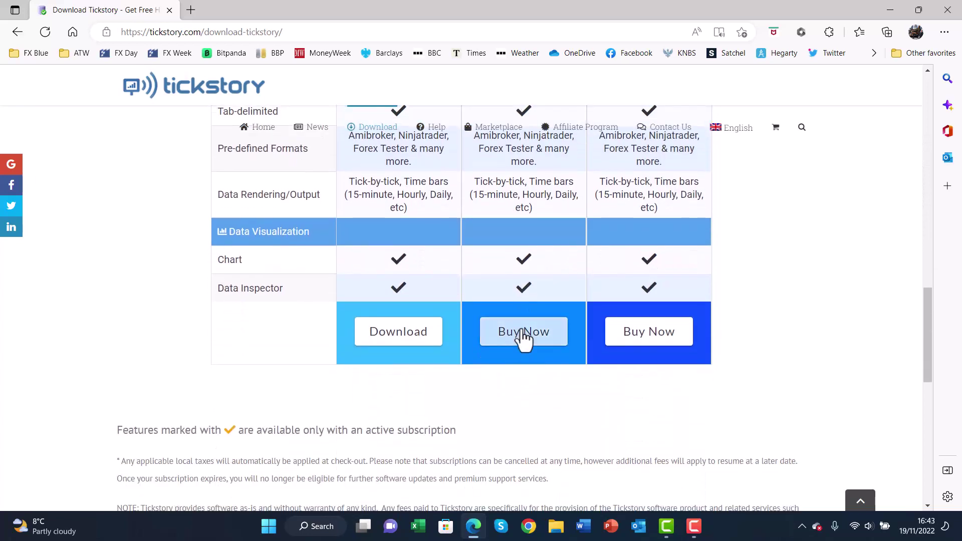
click(540, 340)
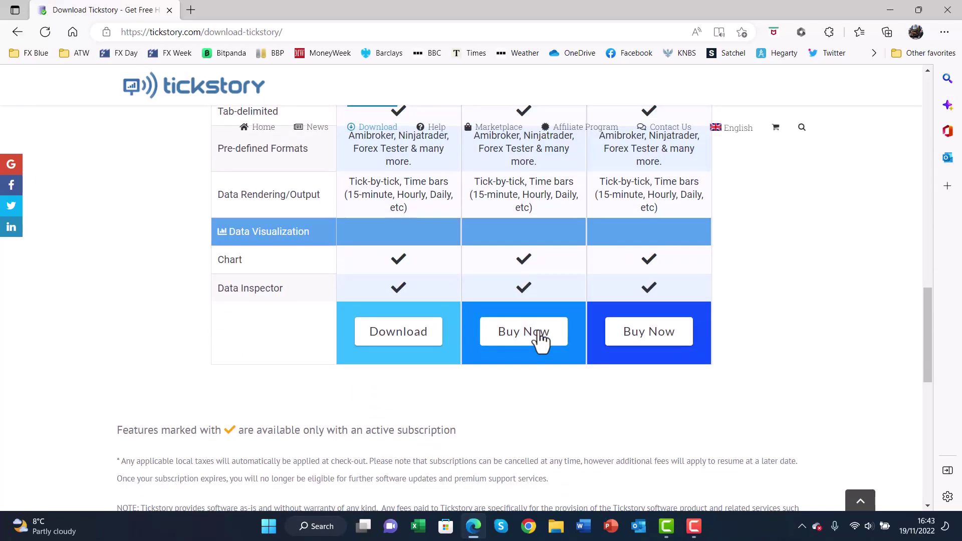
click(540, 341)
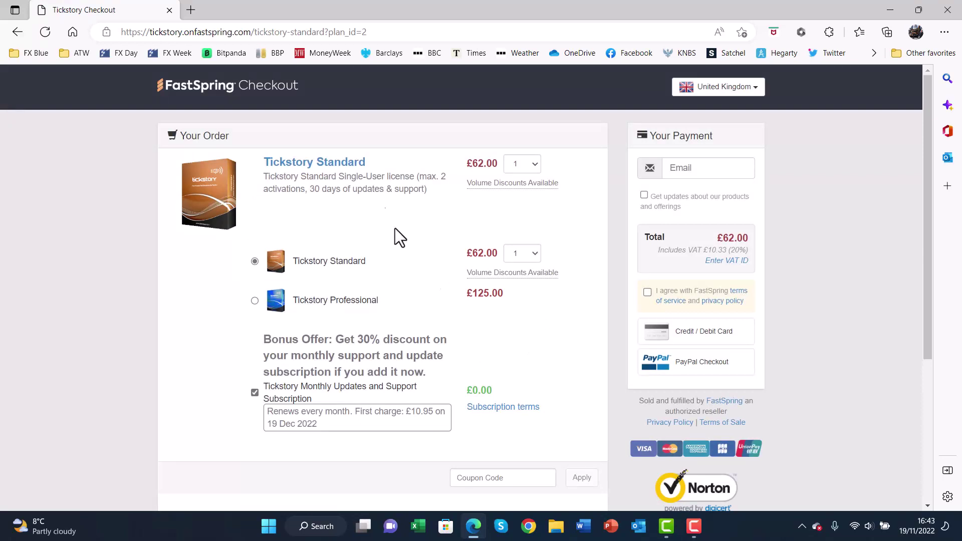
Step: Review the £62.00 Tickstory Standard order, then minimise Edge to reveal the desktop
scroll(521, 372, down, 1)
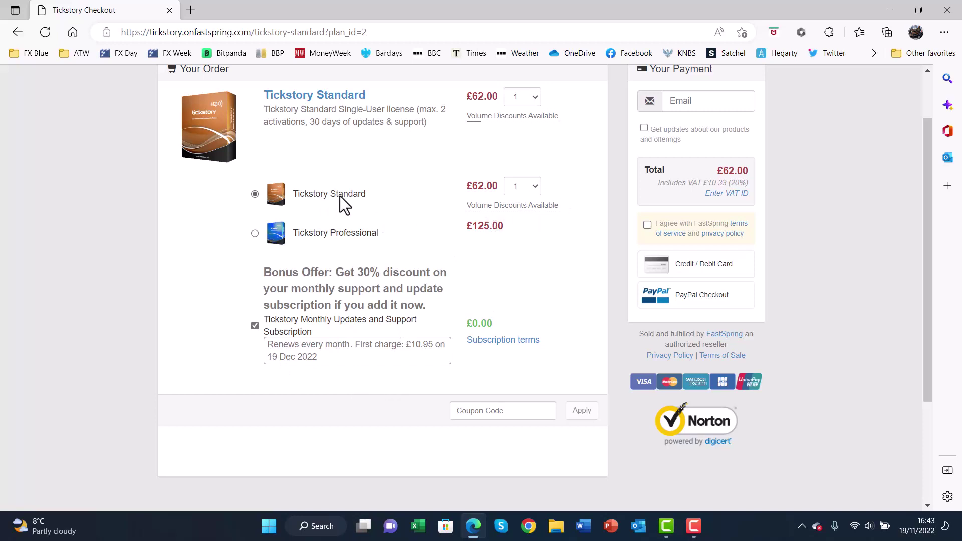
click(890, 10)
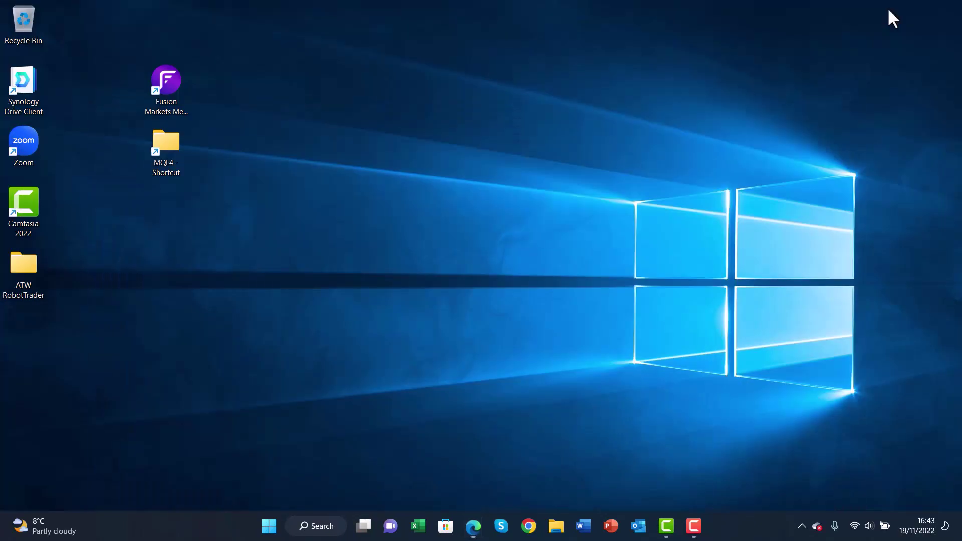
Step: Run tickstory_setup_1.9.7.4 from the Downloads folder in File Explorer
click(557, 527)
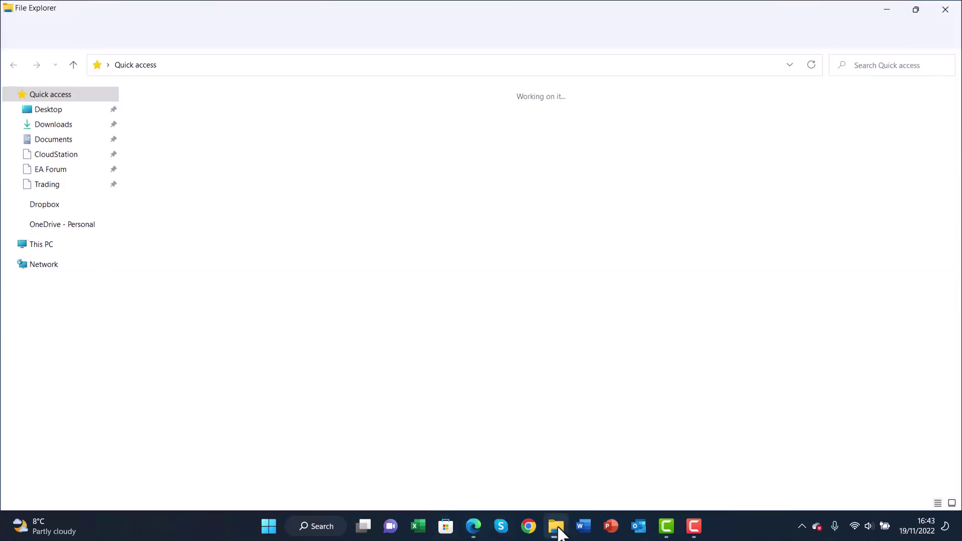
click(48, 126)
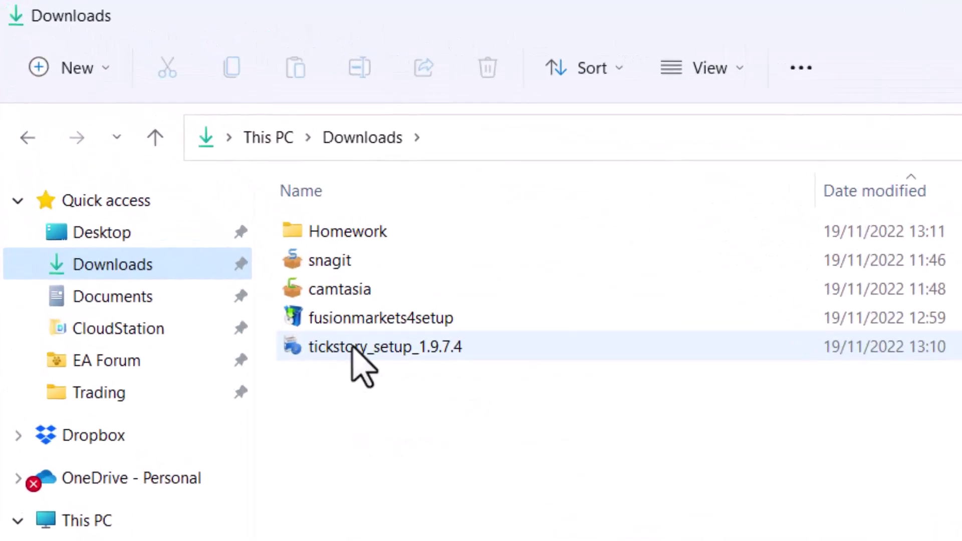
double_click(353, 345)
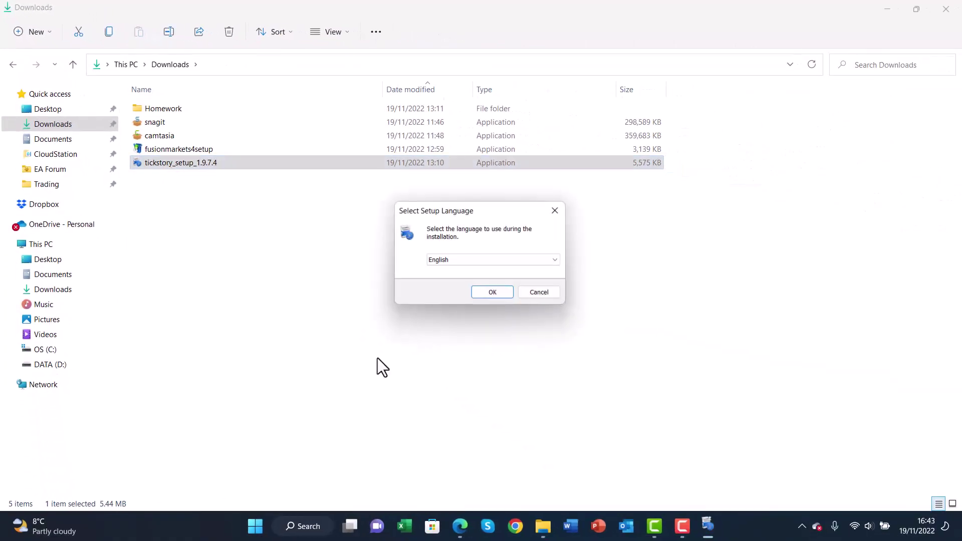
Step: Accept English as setup language and set the install folder to D:\Tickstory
click(493, 294)
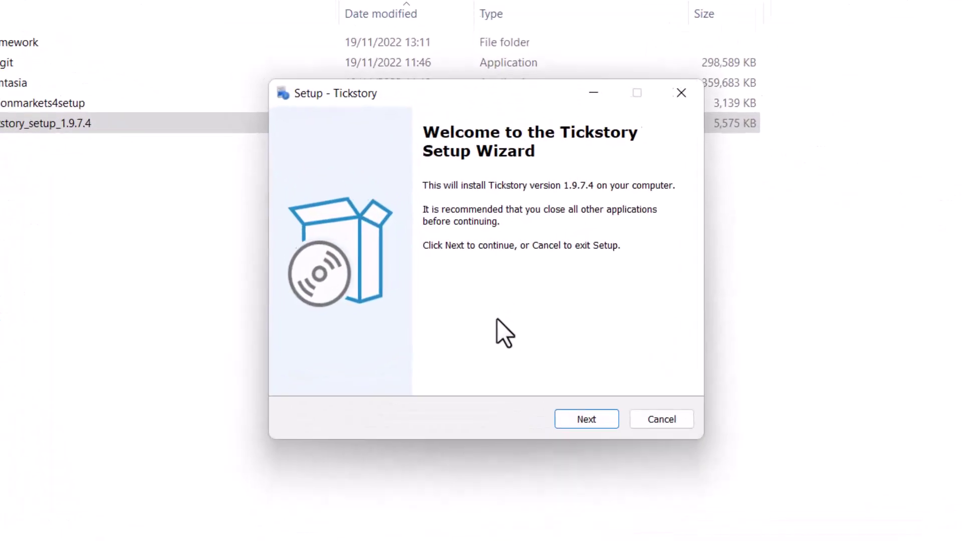
click(548, 362)
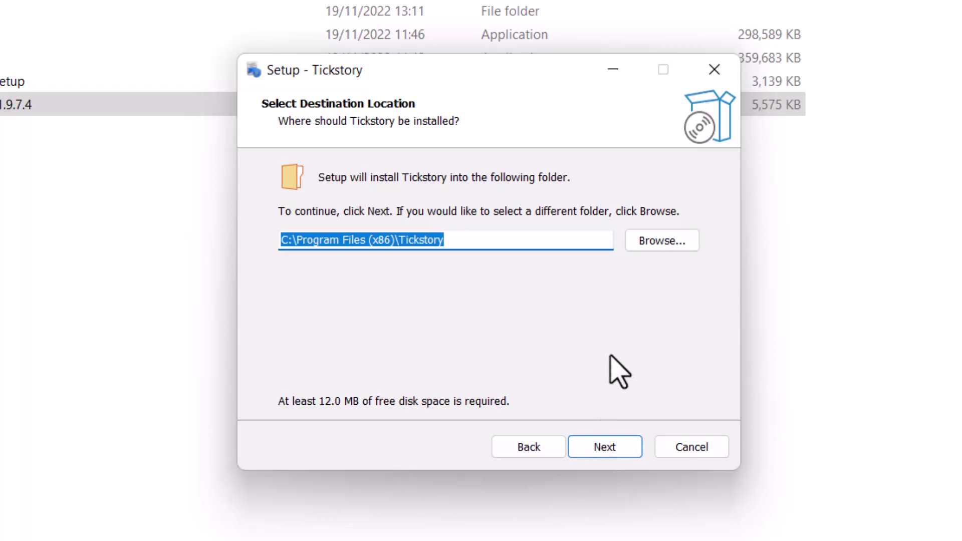
click(671, 242)
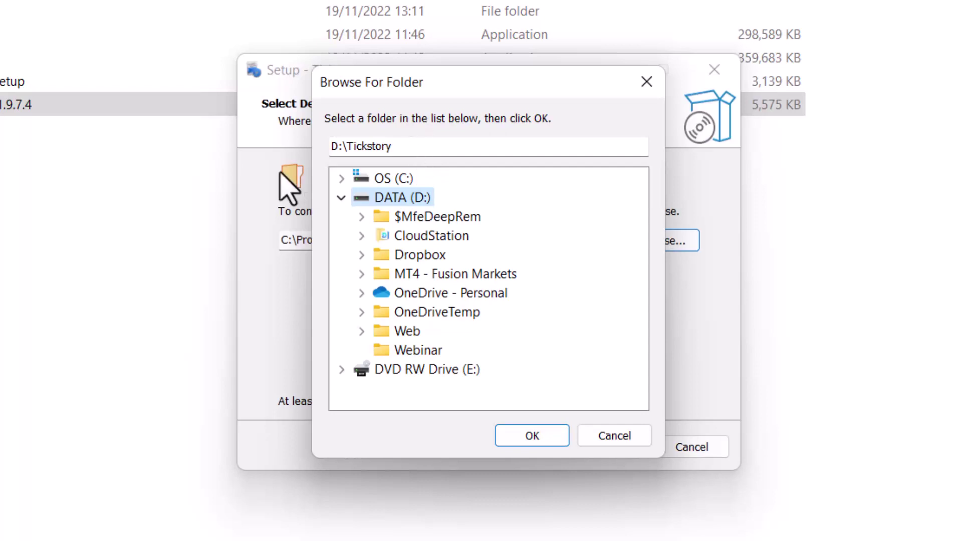
click(532, 435)
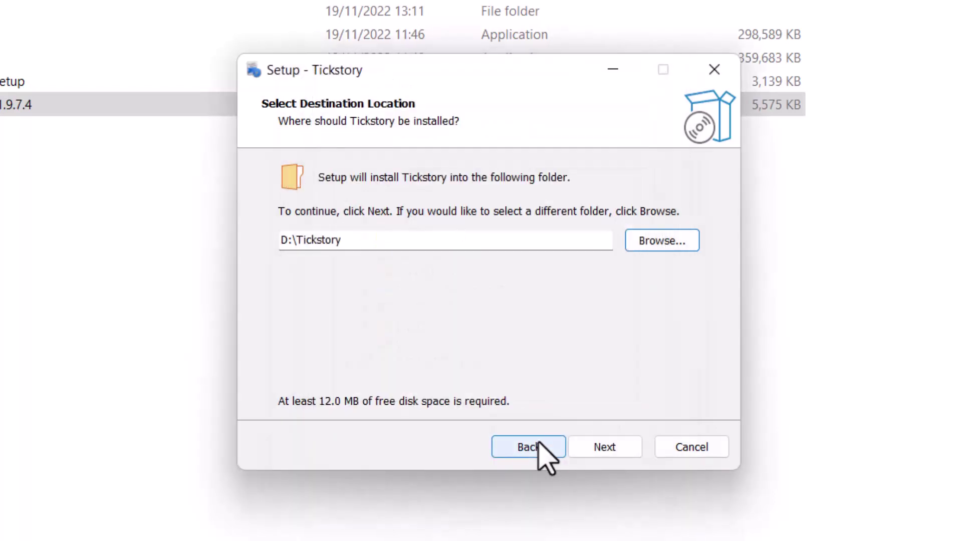
Step: Add a desktop shortcut, install Tickstory, and launch it when setup finishes
click(596, 446)
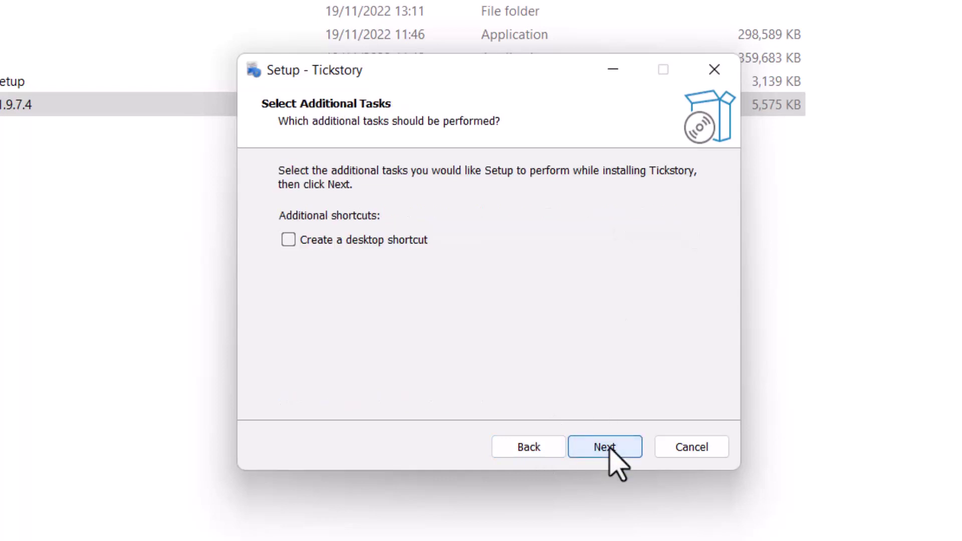
click(291, 240)
click(638, 446)
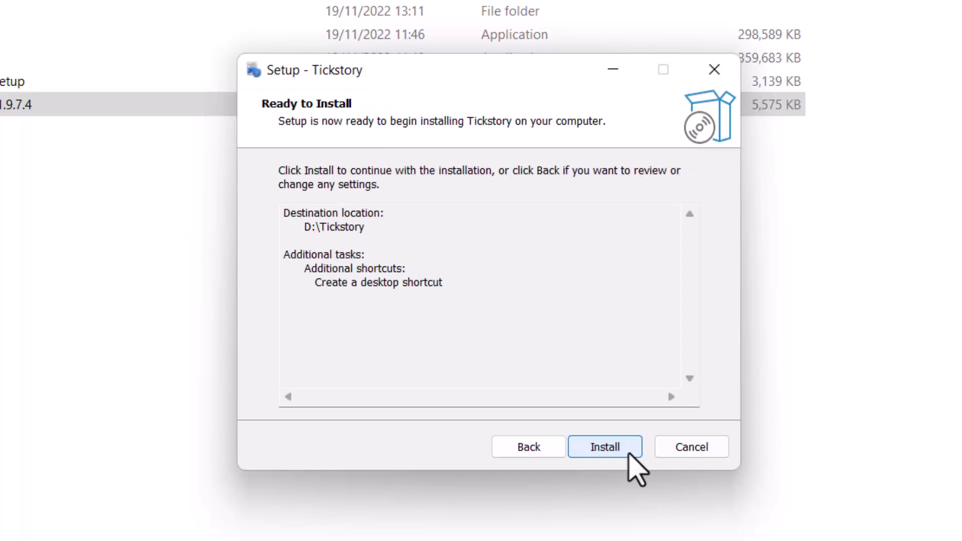
click(602, 443)
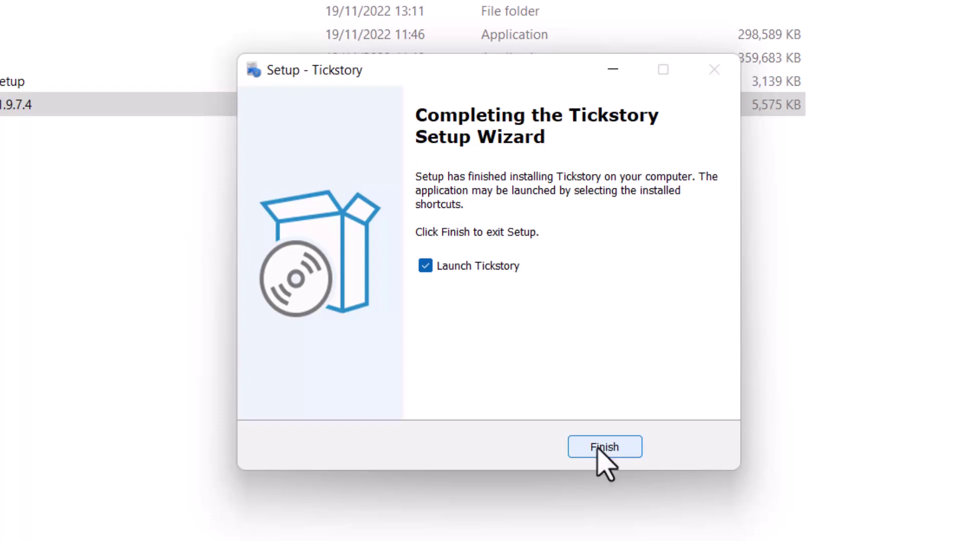
click(599, 448)
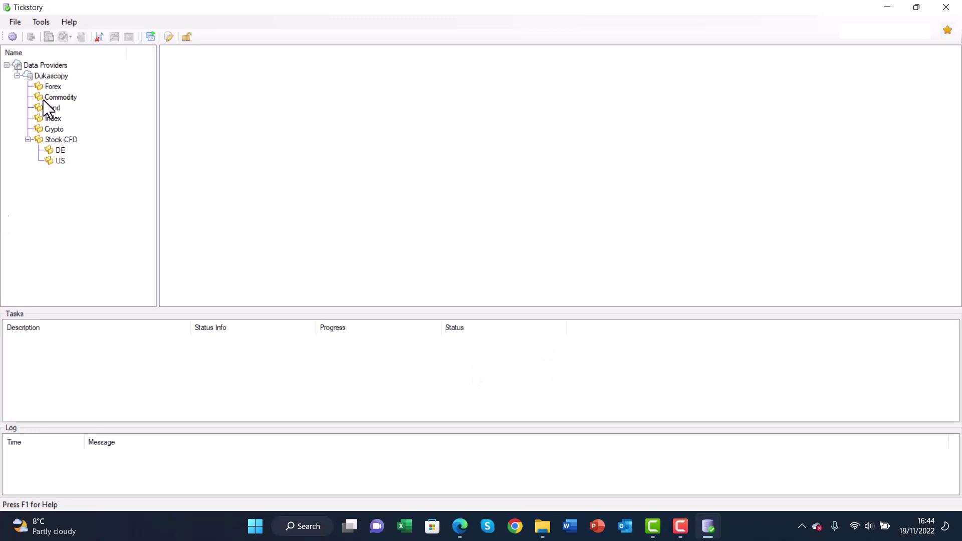
Step: Check in File > Settings that the Dukascopy store location is D:\Tickstory
click(17, 22)
click(28, 30)
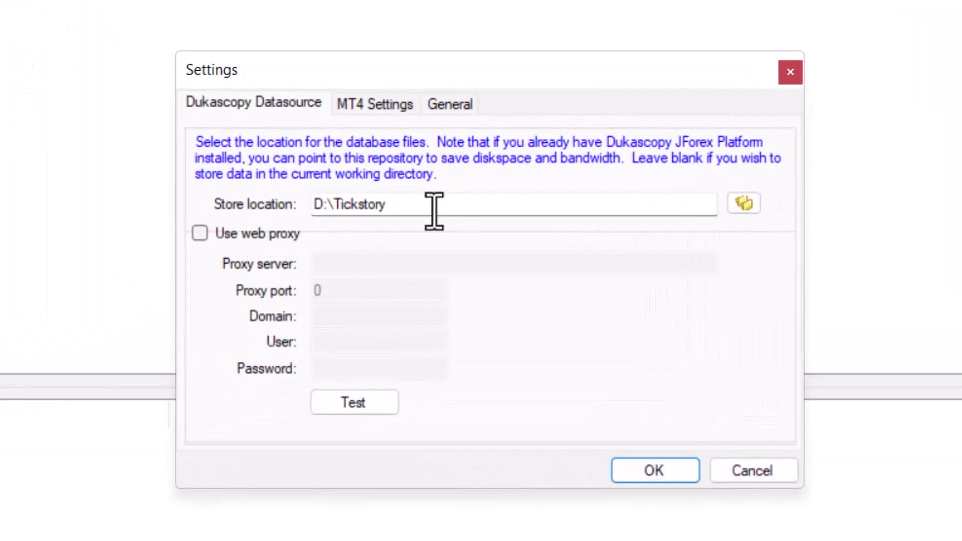
click(434, 210)
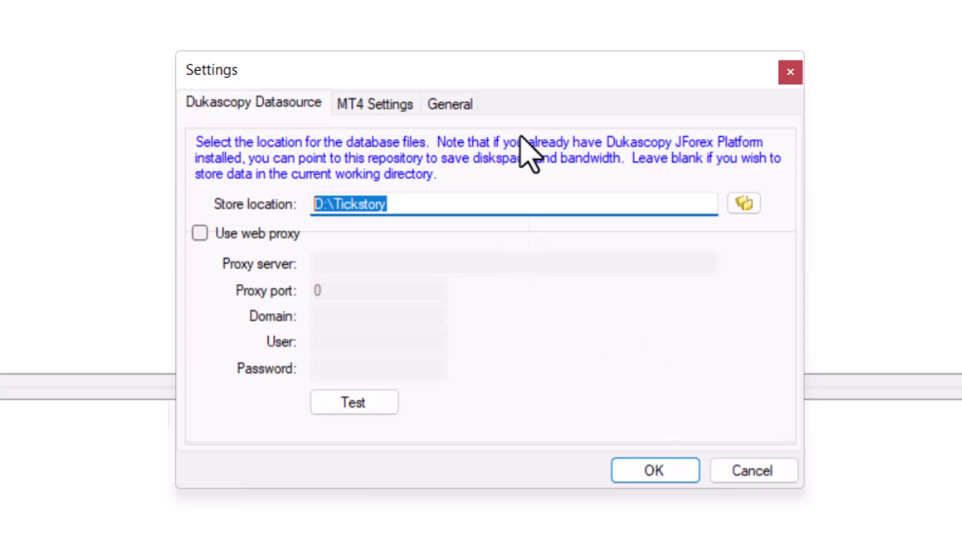
Step: Point MT4's installation and data folders to D:\MT4 - Fusion Markets
click(381, 106)
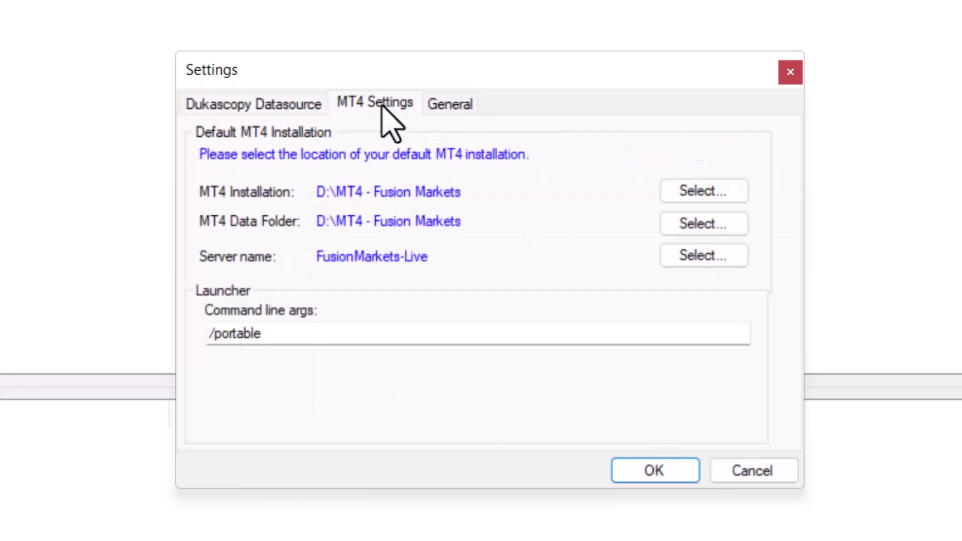
click(674, 191)
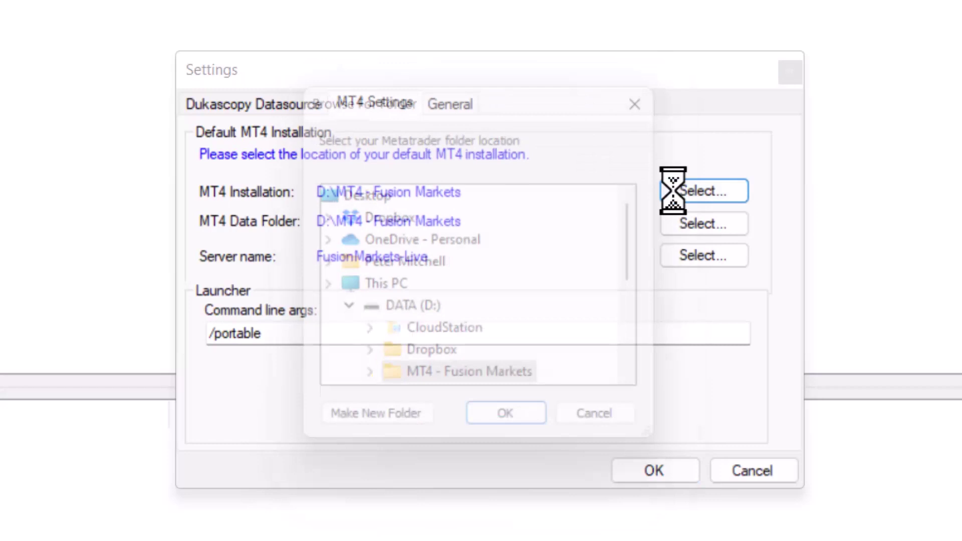
scroll(501, 303, down, 2)
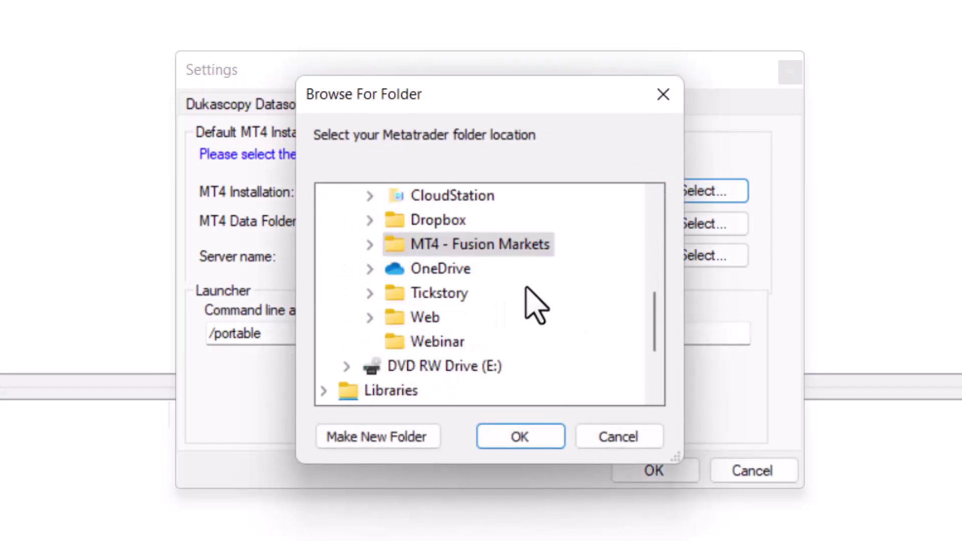
click(524, 440)
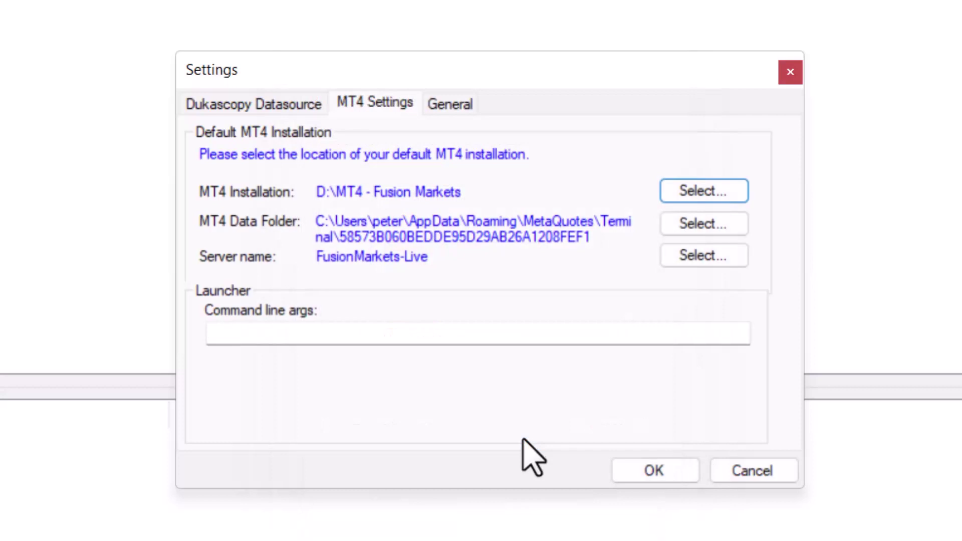
click(684, 227)
click(279, 256)
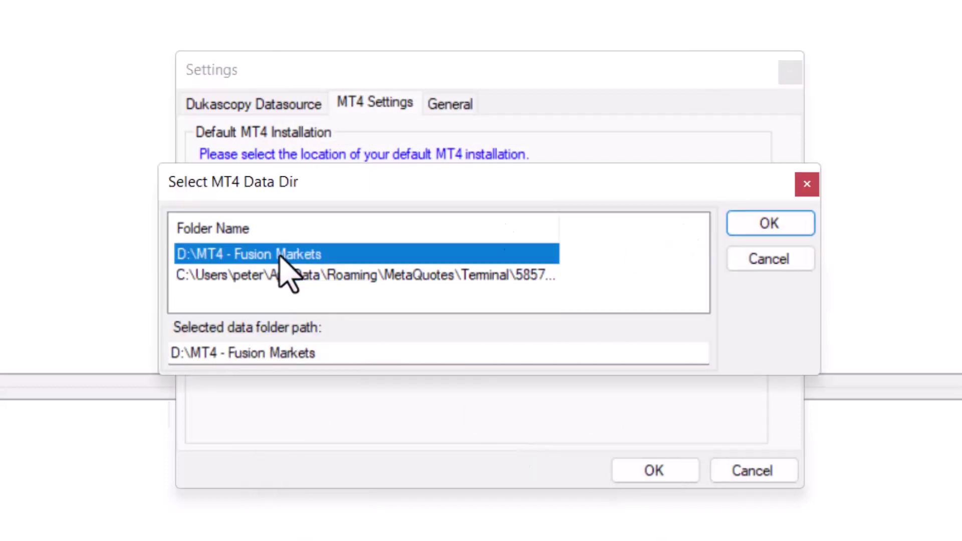
click(768, 228)
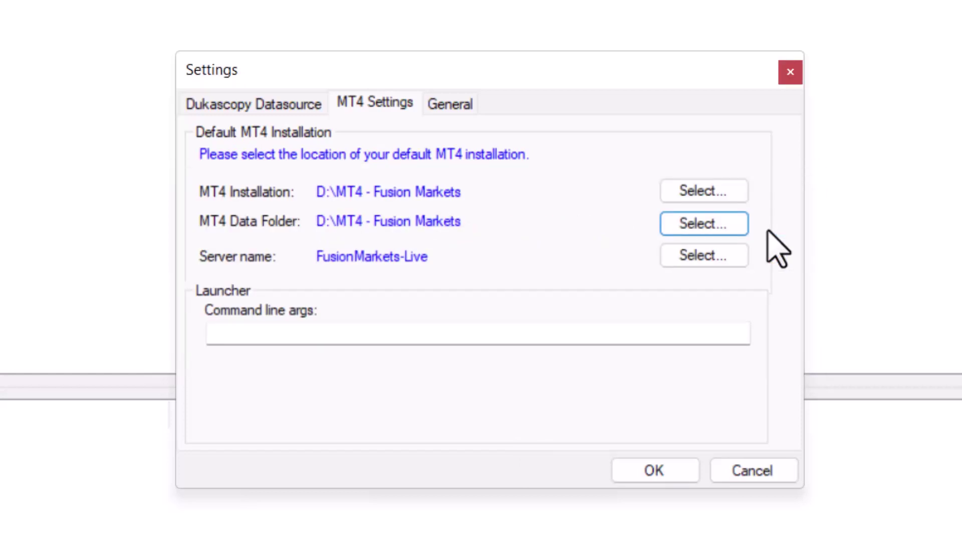
Step: Add /portable as the MT4 command line argument and save the settings
click(327, 335)
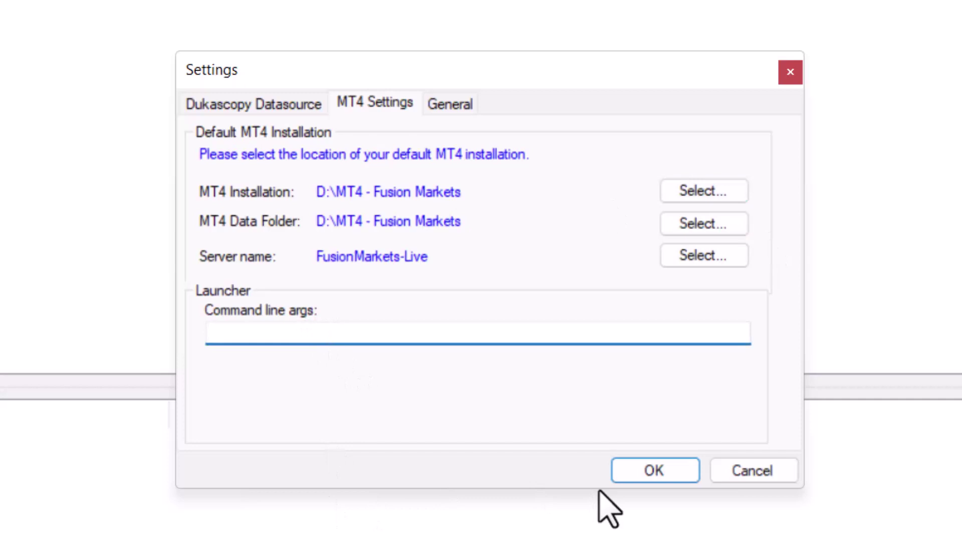
text(/portable)
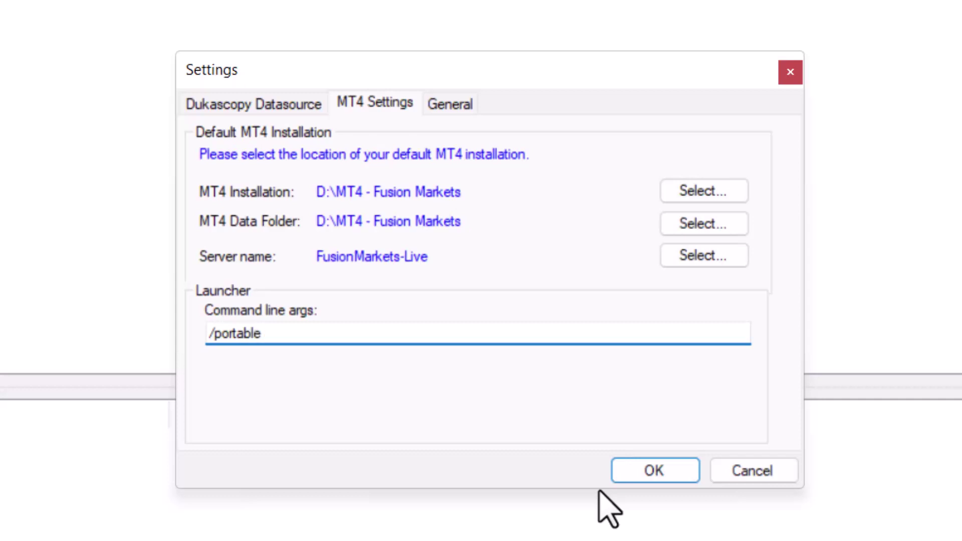
click(655, 470)
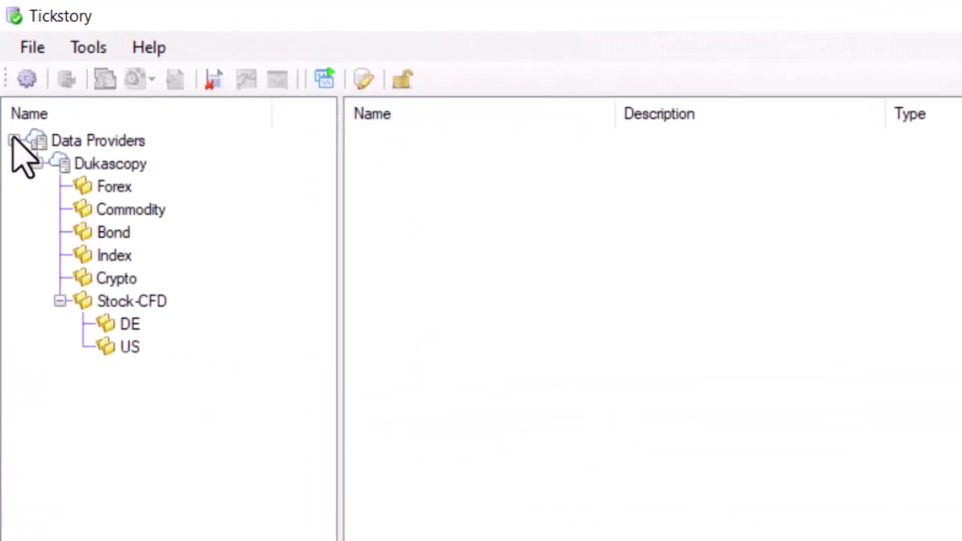
Step: Launch MT4 via Tools > Launch MT4, accept the warning, then minimise MetaTrader 4
click(88, 49)
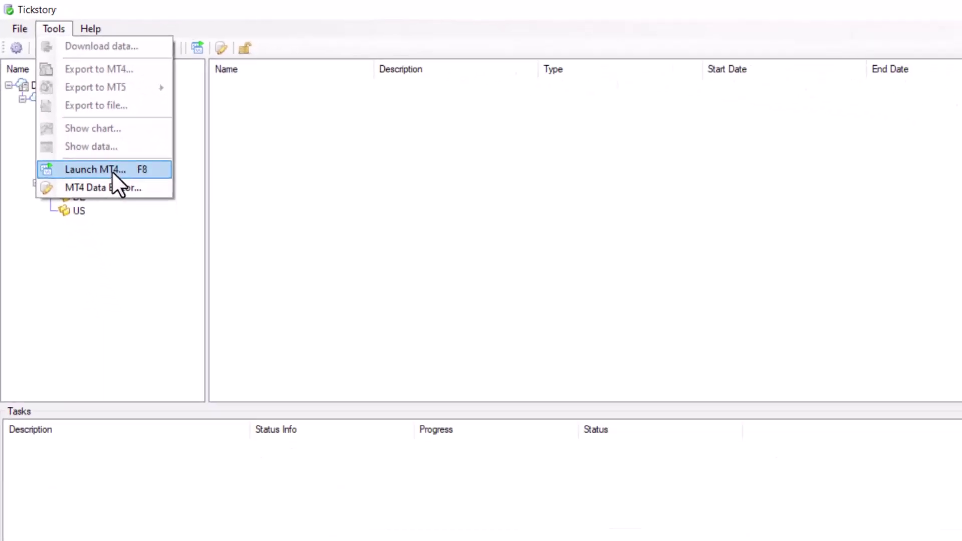
click(112, 170)
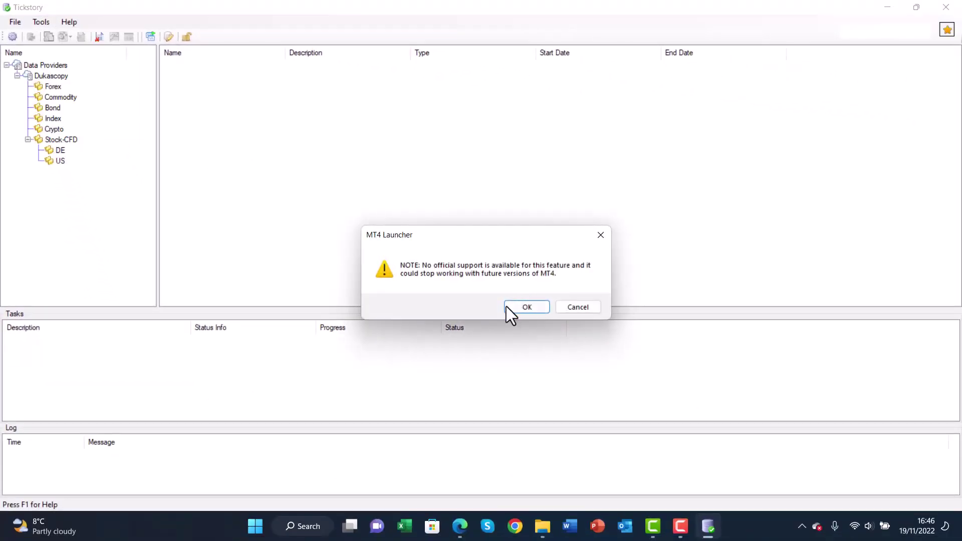
click(512, 303)
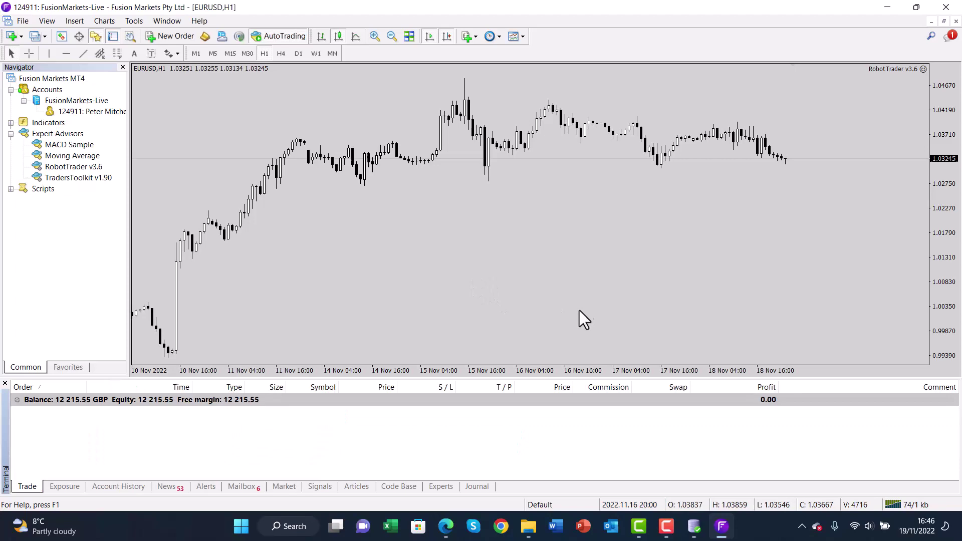
click(884, 8)
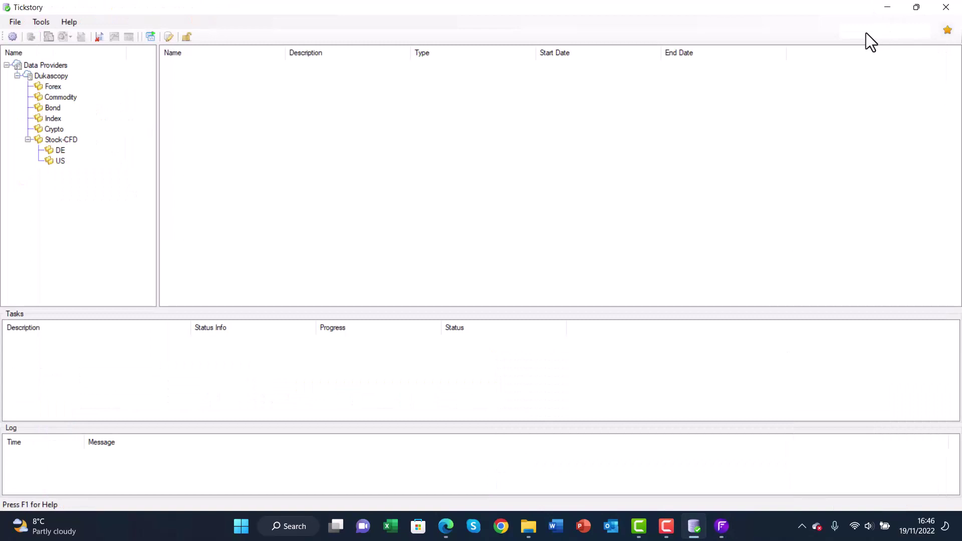
Step: List the Dukascopy Forex symbols and right-click EURUSD for its actions
click(46, 86)
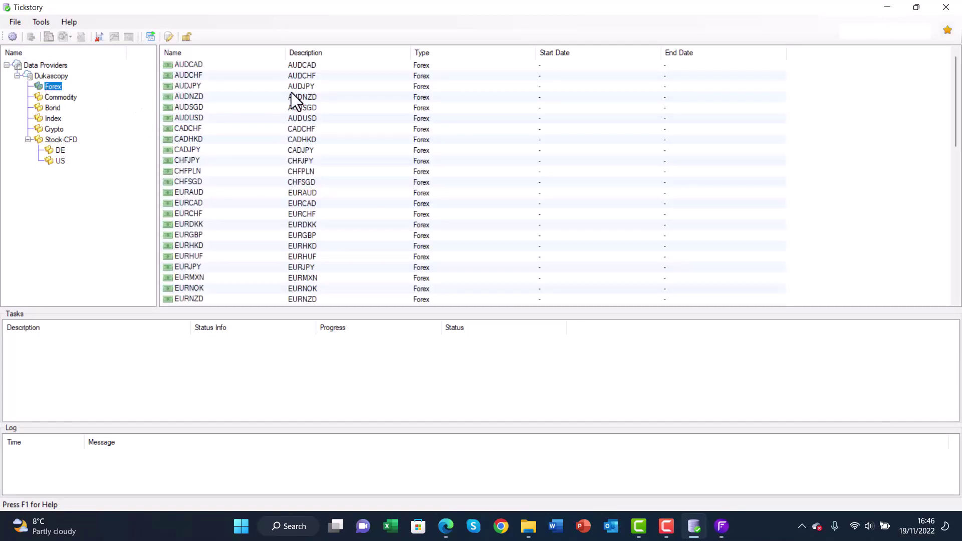
scroll(267, 191, down, 4)
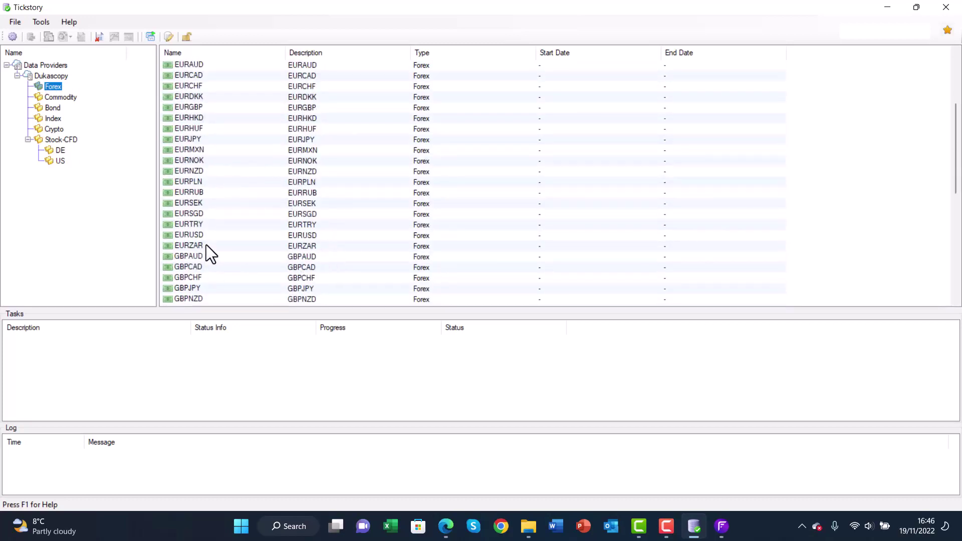
click(199, 235)
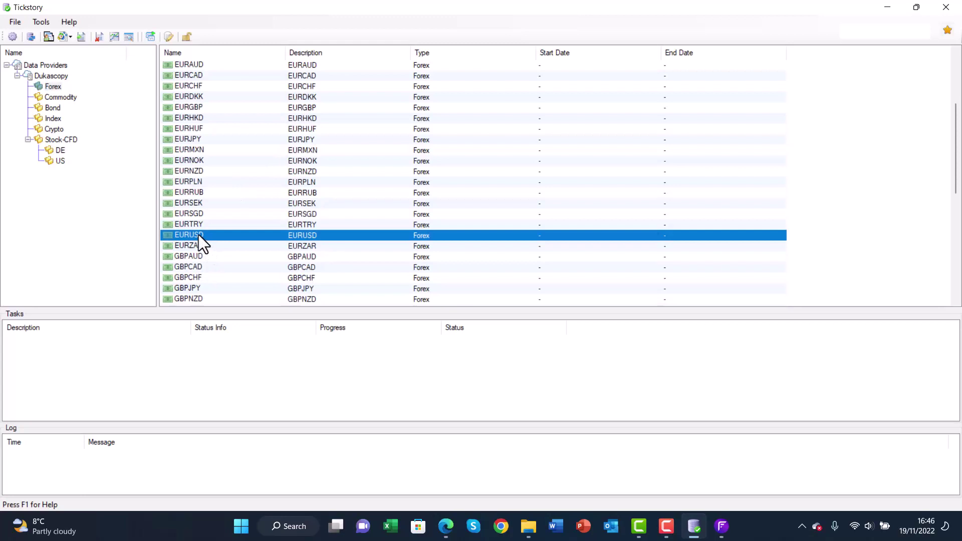
right_click(197, 235)
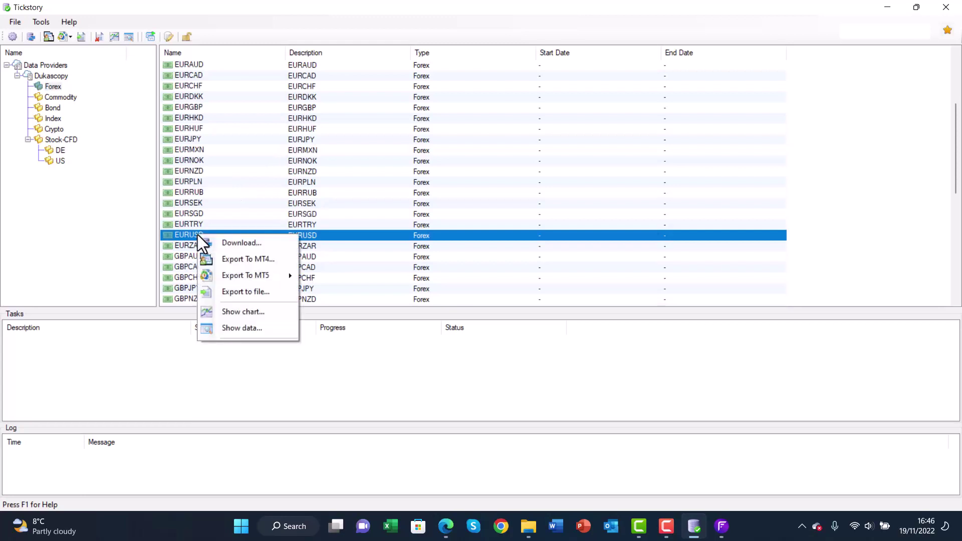
Step: Load Fusion Markets 2022.11.16 from D:\MT4 - Fusion Markets\tester\mt4config into the EURUSD MT4 export
click(240, 259)
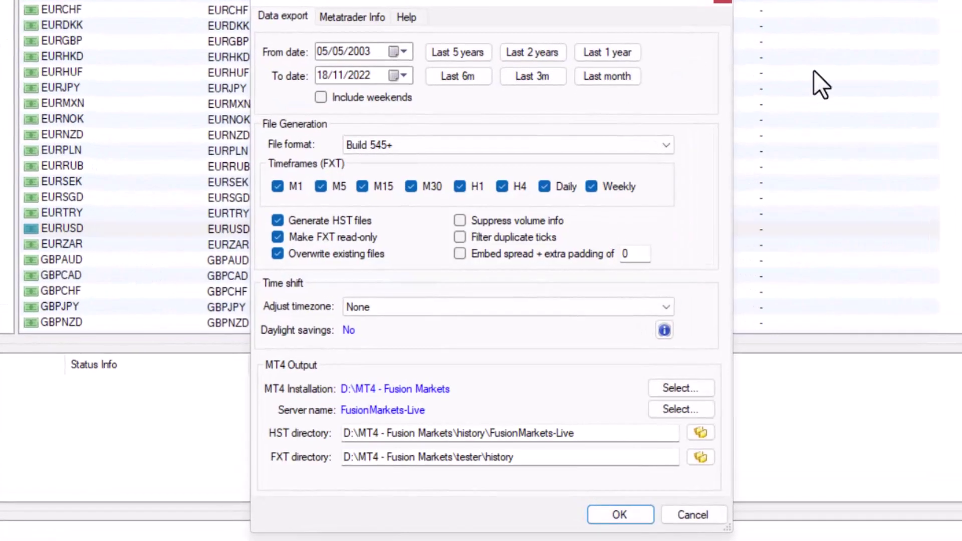
click(353, 17)
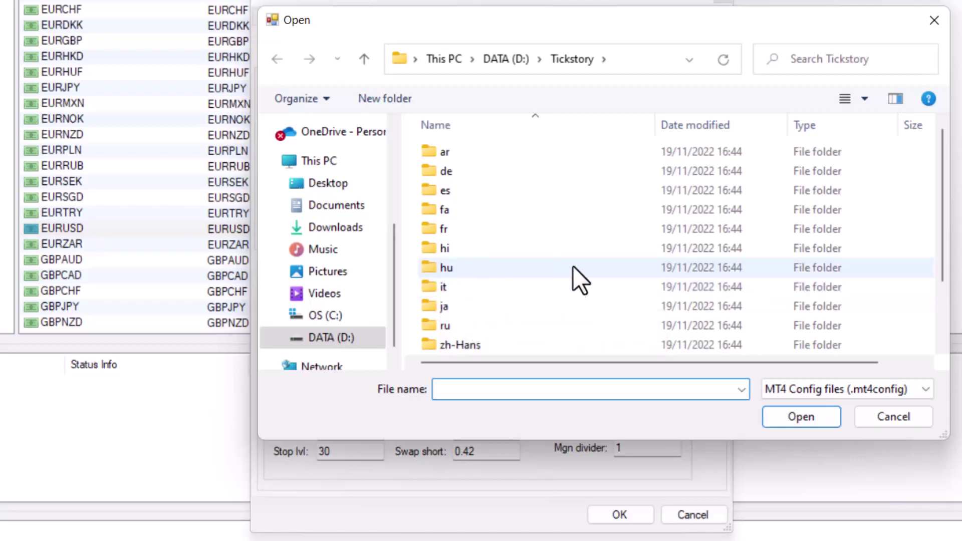
click(331, 338)
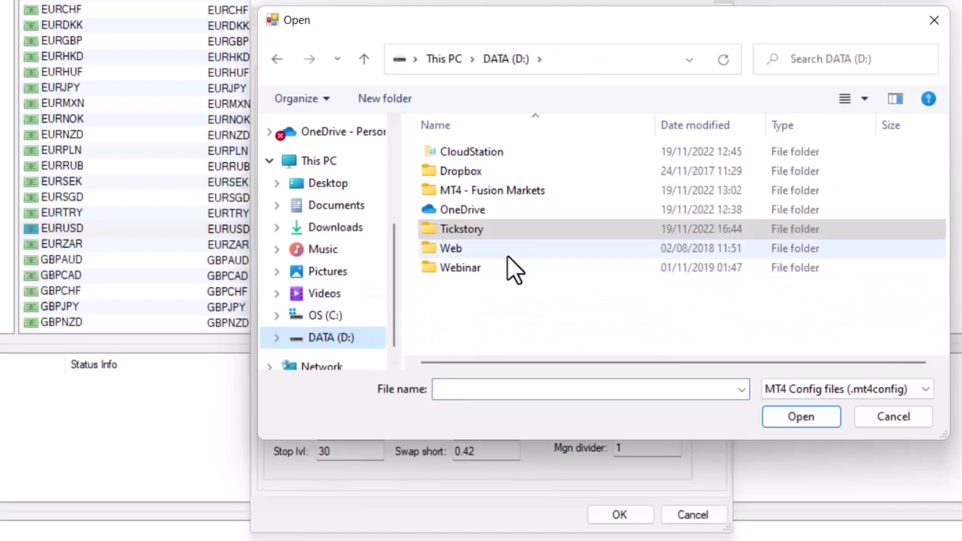
double_click(514, 191)
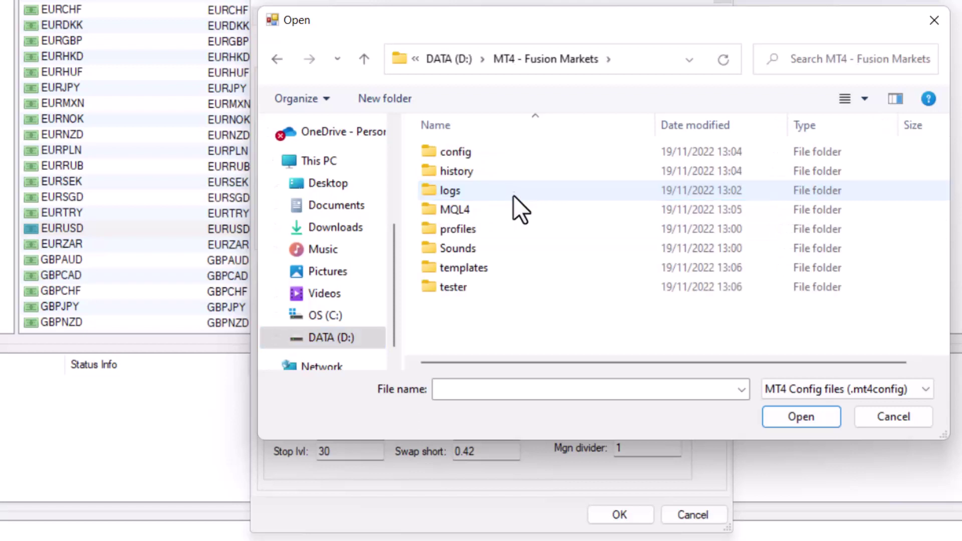
double_click(429, 287)
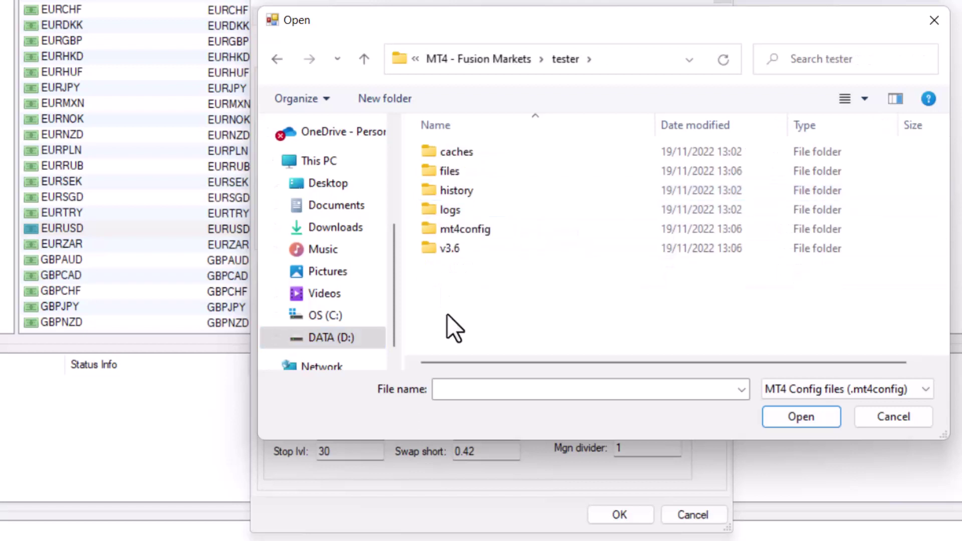
double_click(483, 231)
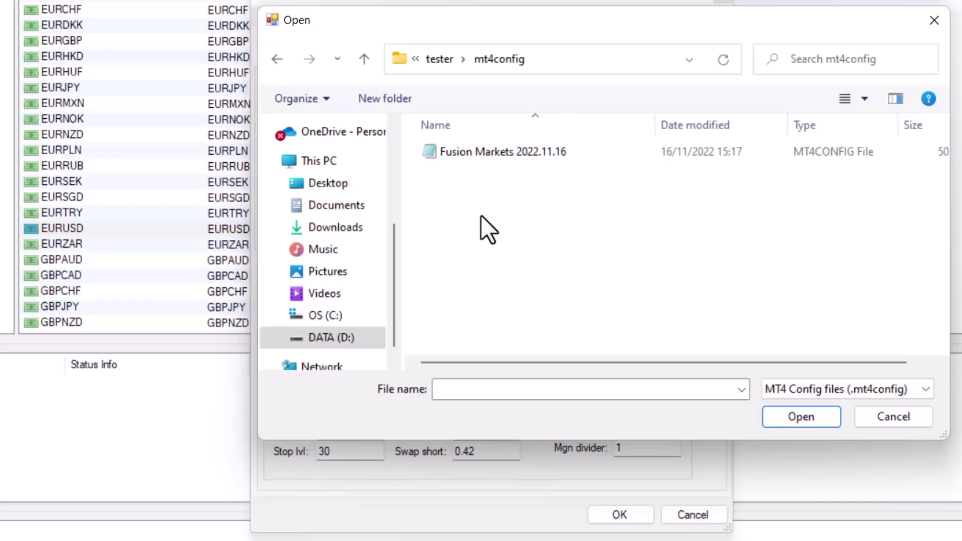
click(465, 153)
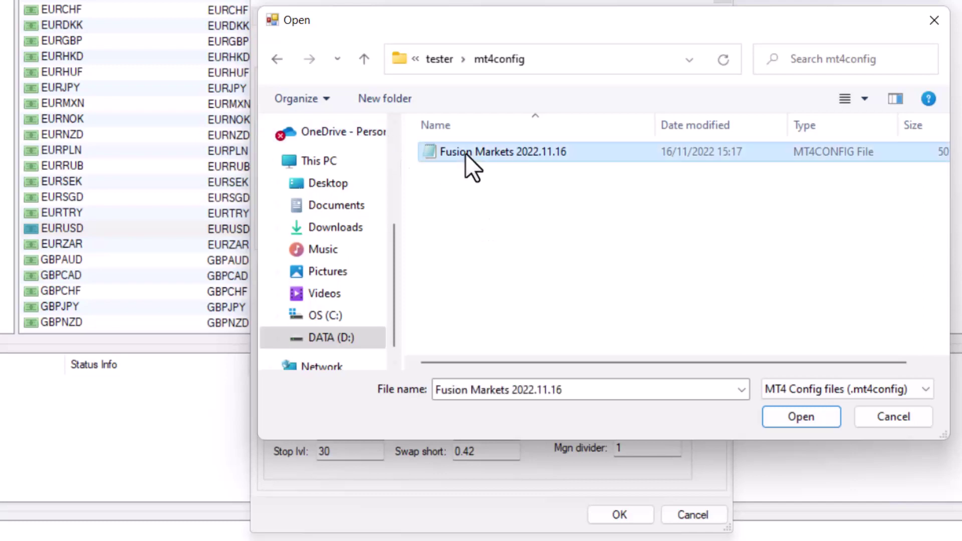
click(772, 416)
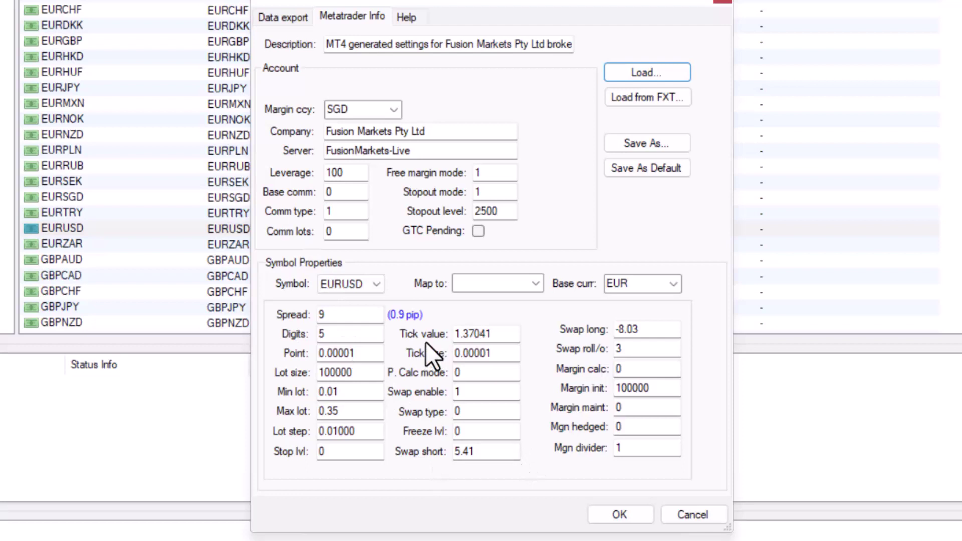
Step: Set the export start date to 01/01/2022 and exclude the M1 timeframe
click(279, 18)
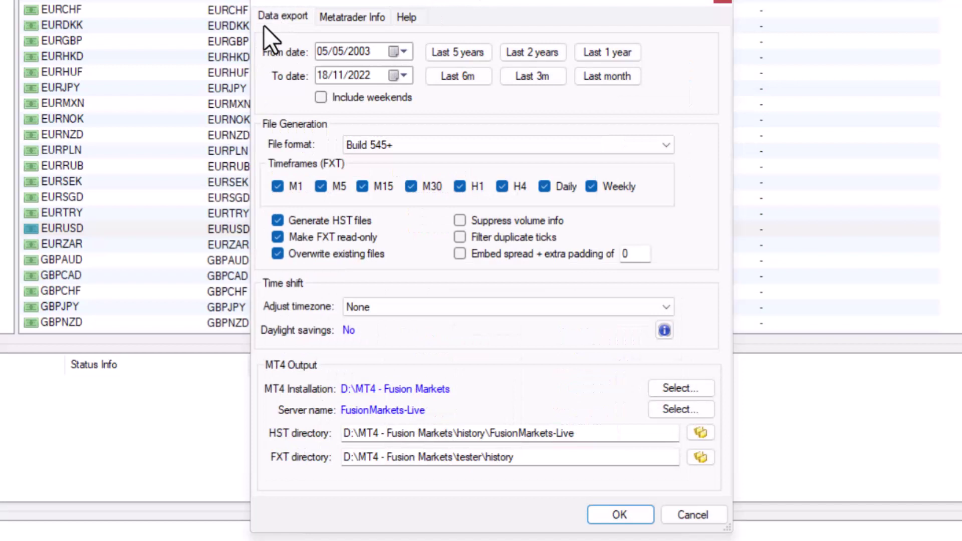
click(318, 50)
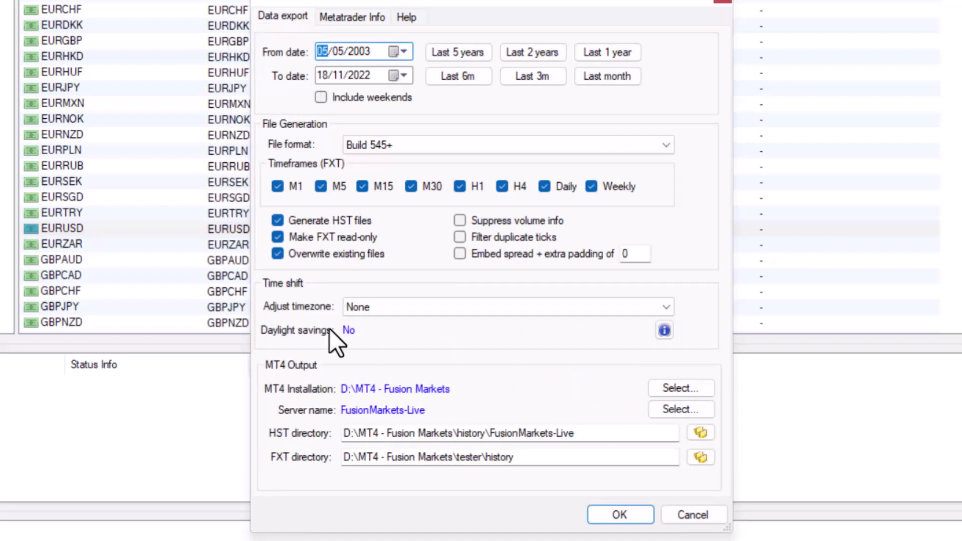
text(01/01/2022)
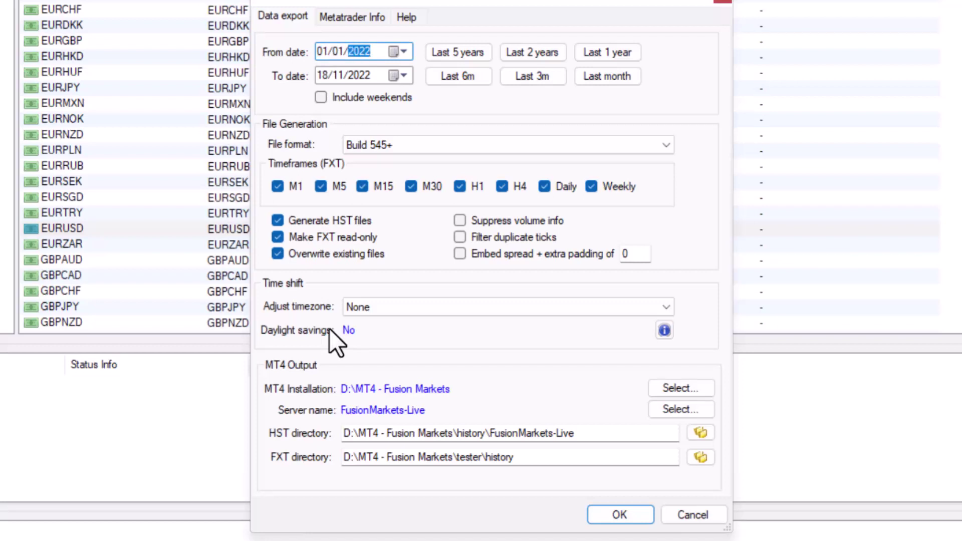
key(Tab)
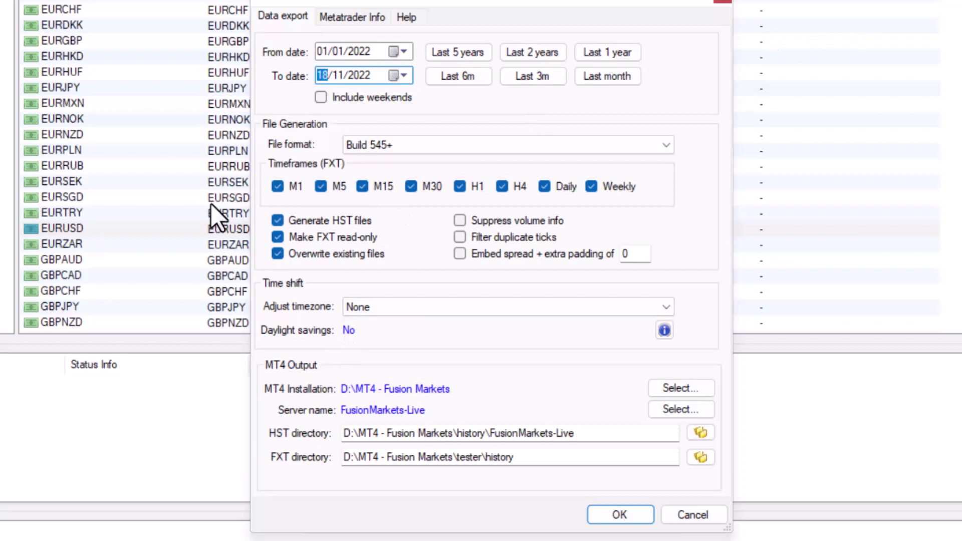
click(273, 186)
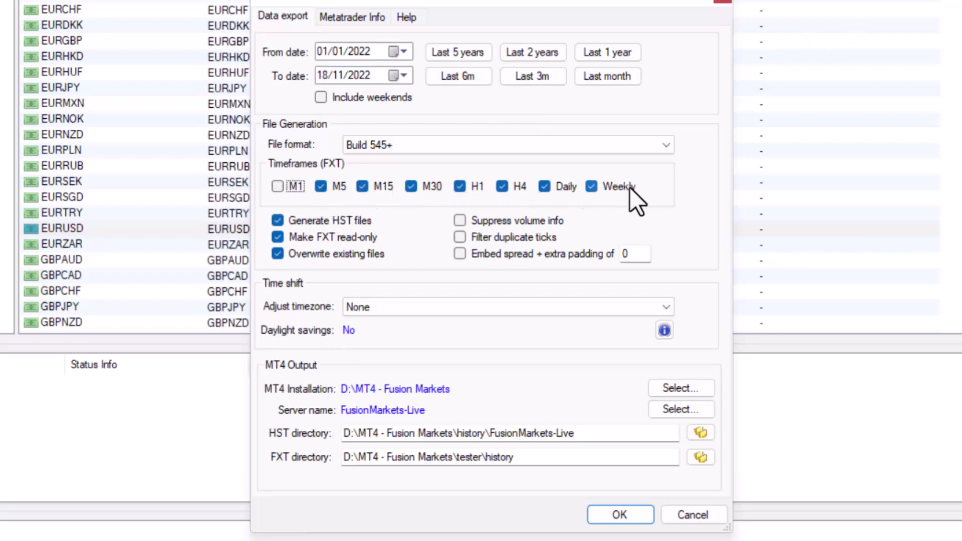
Step: Choose UTC +2 with European/London DST and queue the export task
click(666, 307)
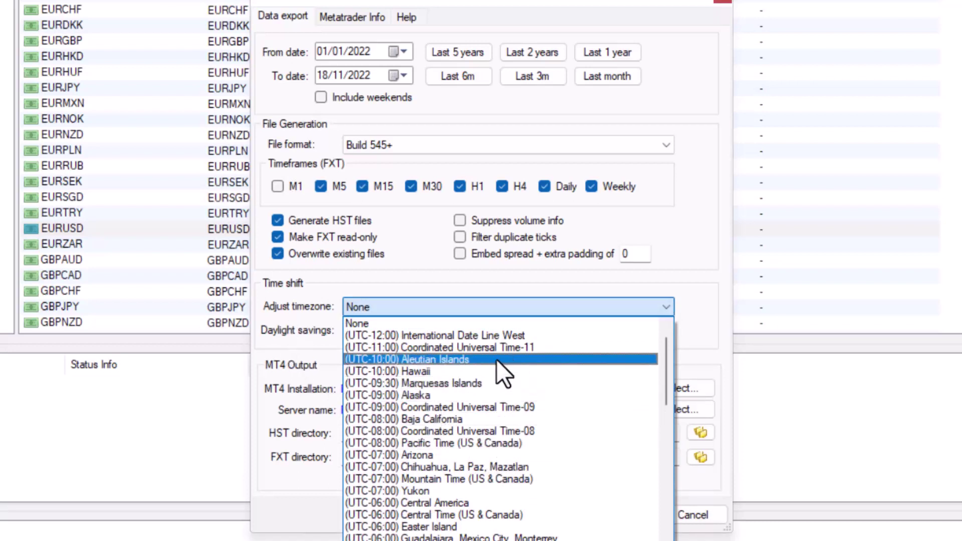
scroll(453, 377, up, 1)
scroll(453, 377, up, 1)
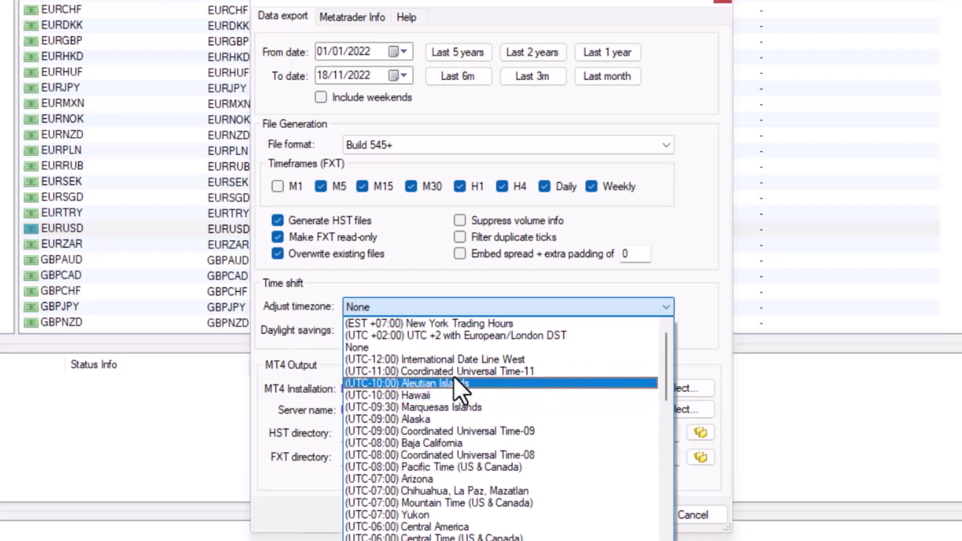
click(436, 337)
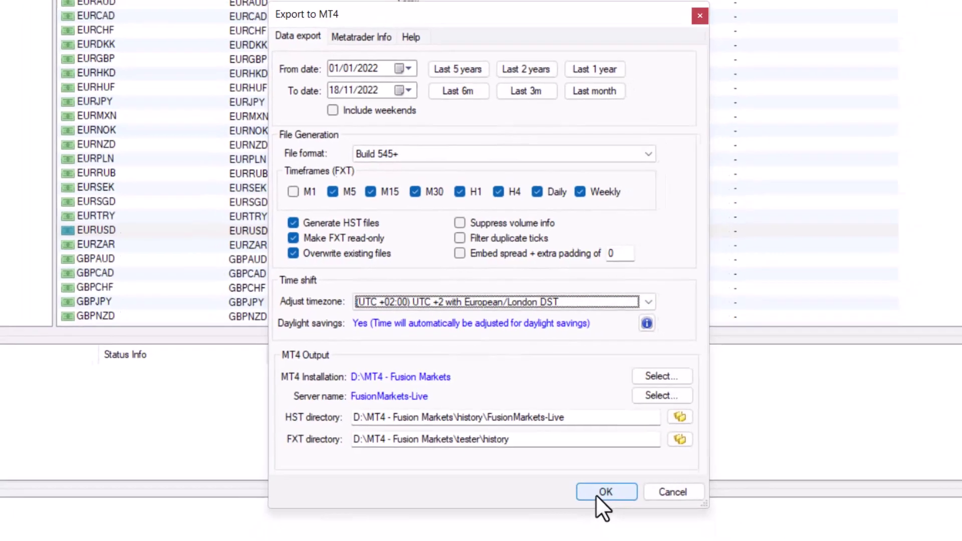
click(598, 494)
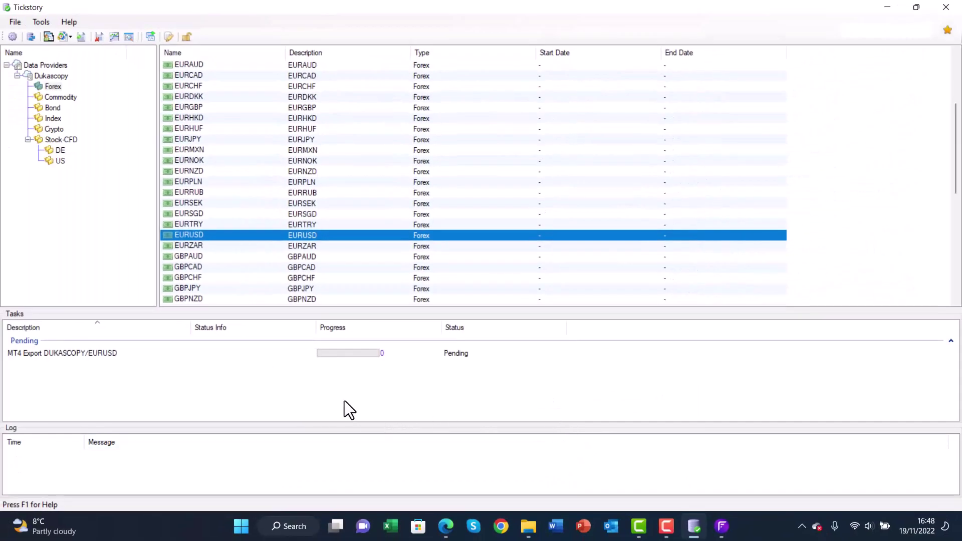
Step: Start the pending MT4 Export DUKASCOPY/EURUSD task in Tickstory
right_click(347, 354)
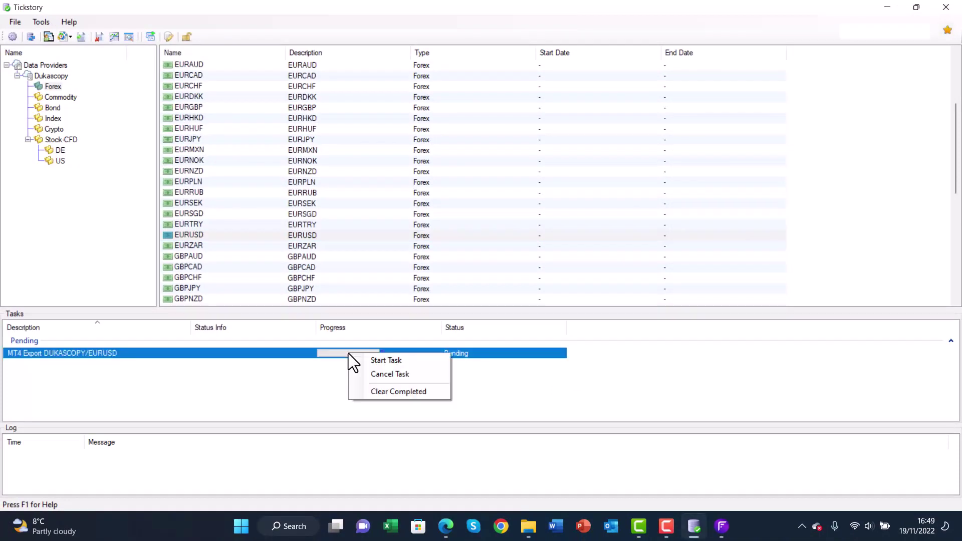
click(394, 360)
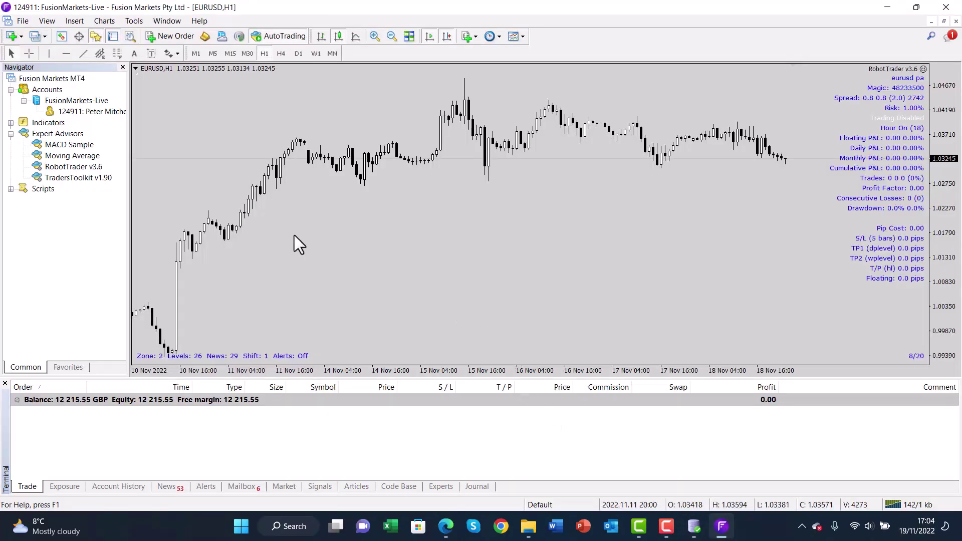
Step: Open the Strategy Tester and select RobotTrader v3.6.ex4 with the EURUSD symbol
click(114, 35)
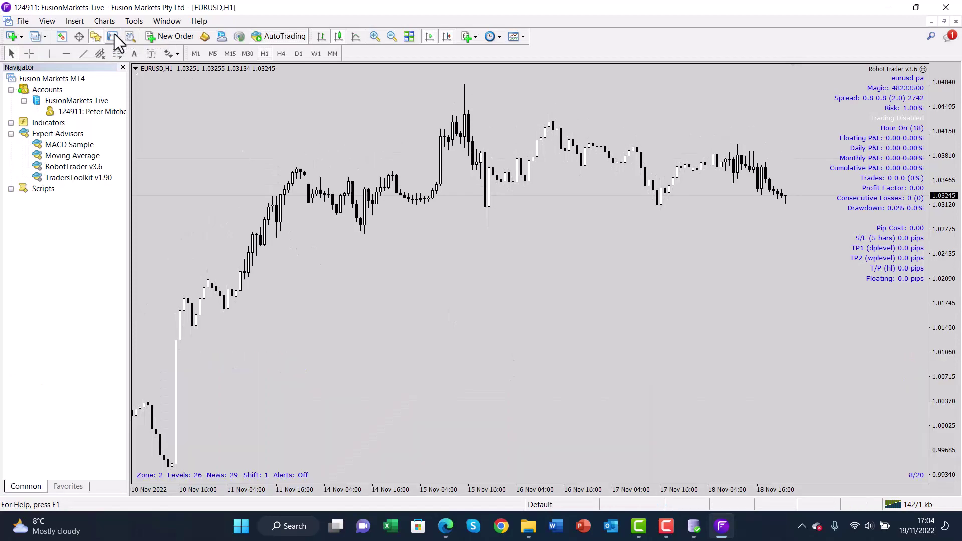
click(128, 36)
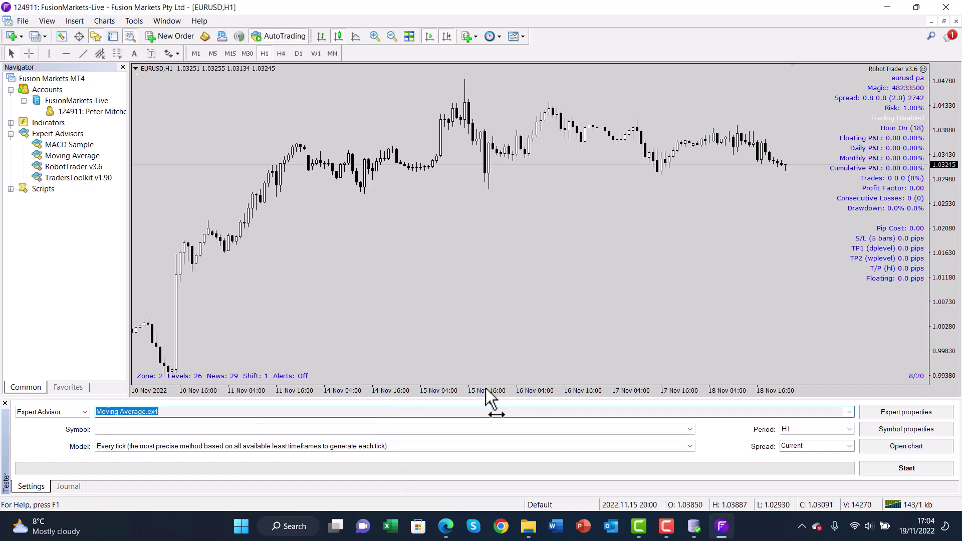
drag(477, 397, 500, 328)
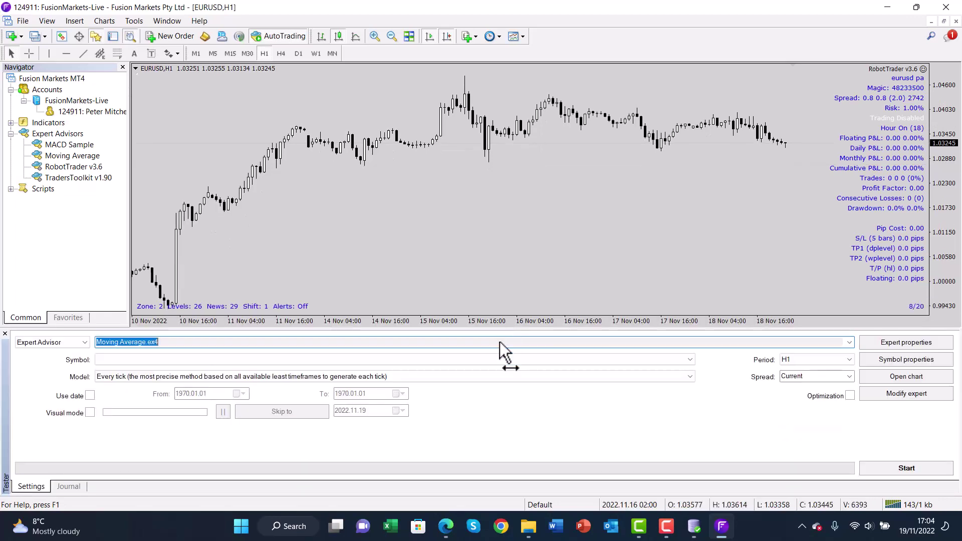
click(848, 342)
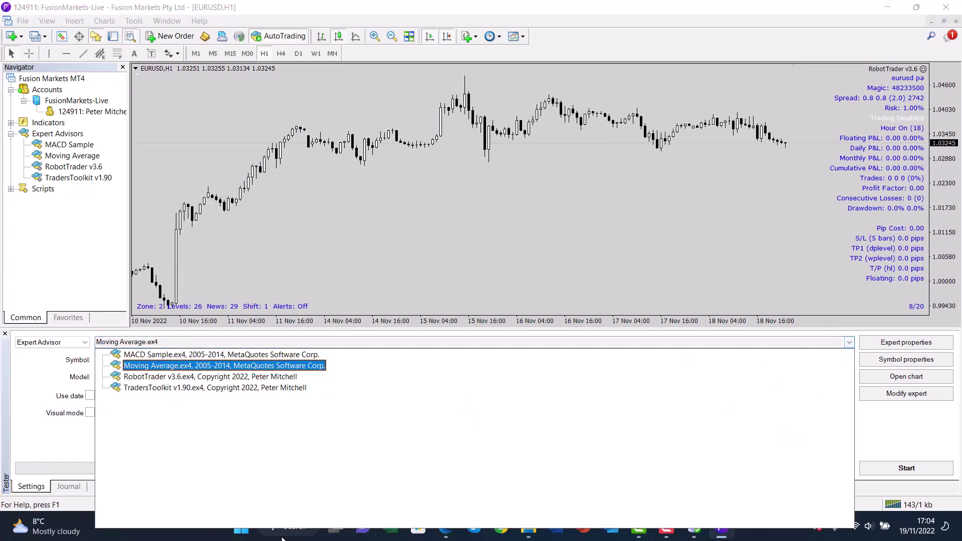
click(203, 377)
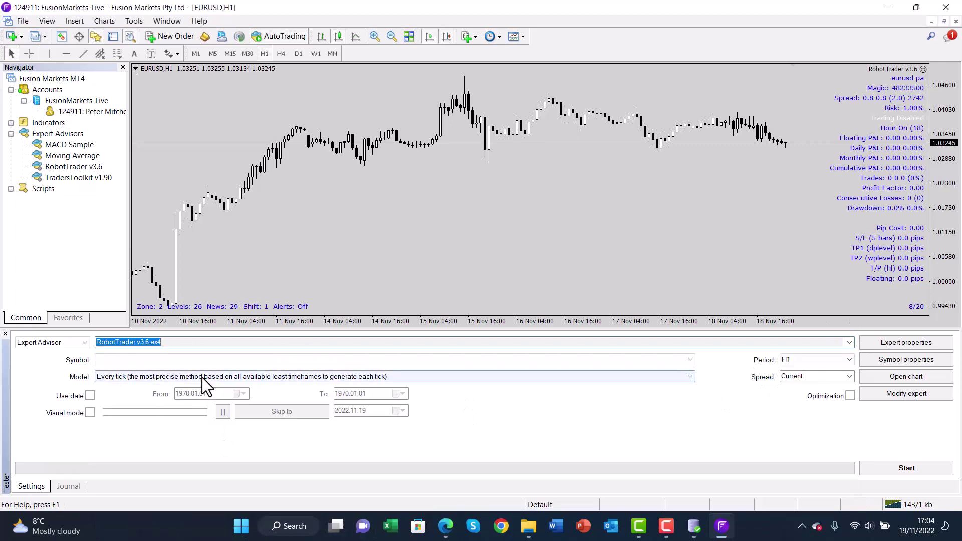
click(689, 359)
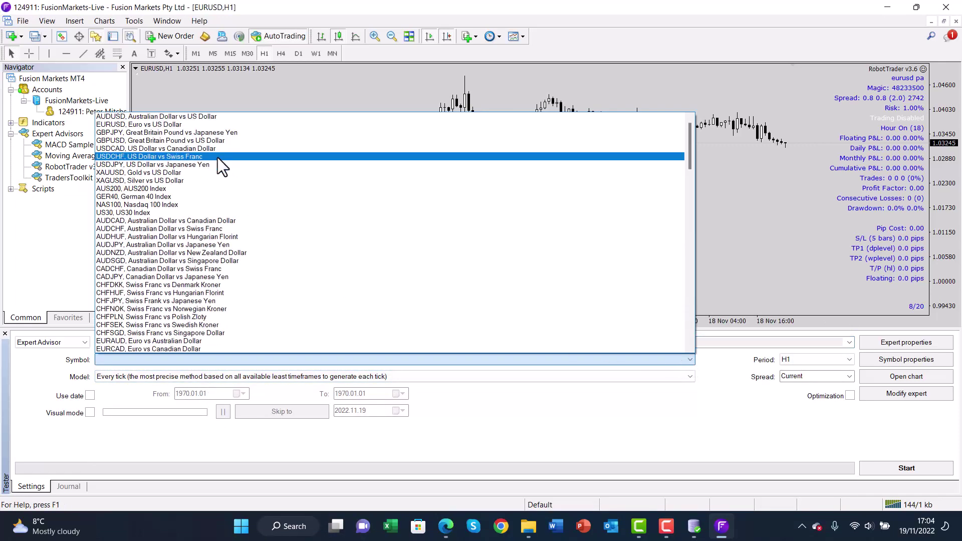
click(214, 125)
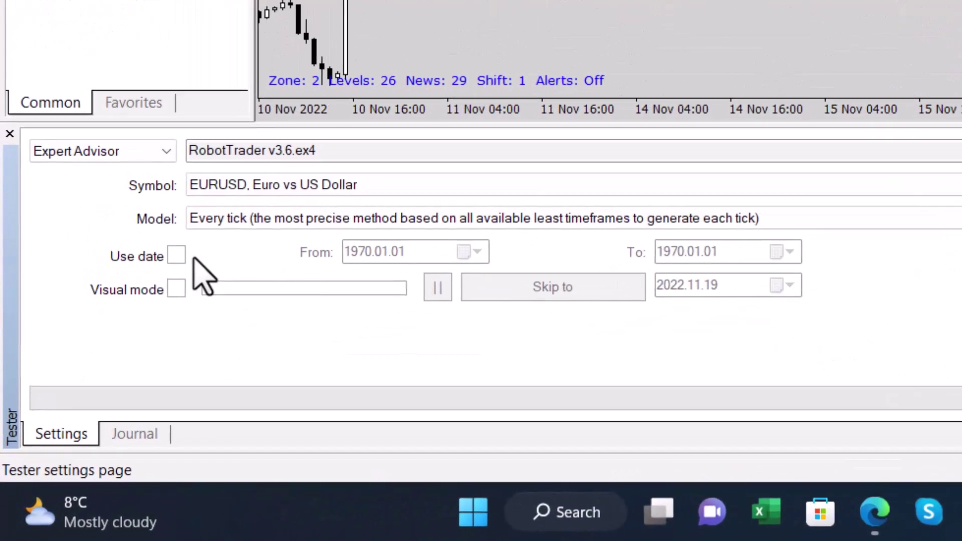
Step: Limit the test to dates 2022.04.01 through 2022.11.05, then switch to Tickstory
click(177, 255)
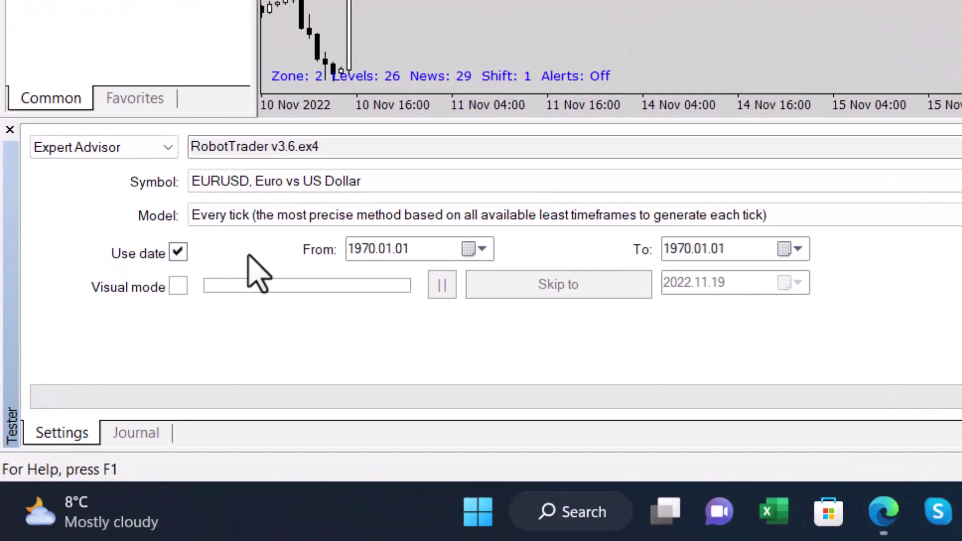
click(357, 251)
text(2022.)
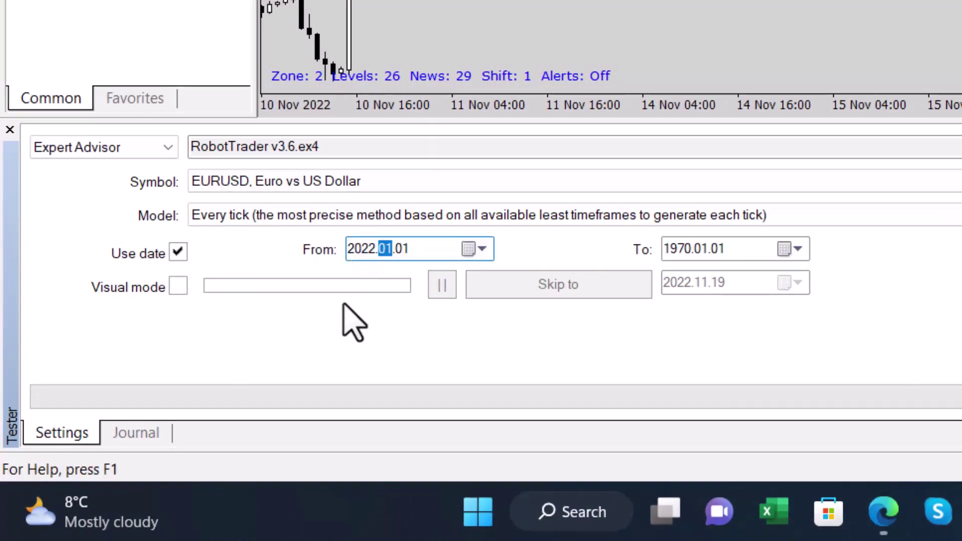
text(04)
key(Right)
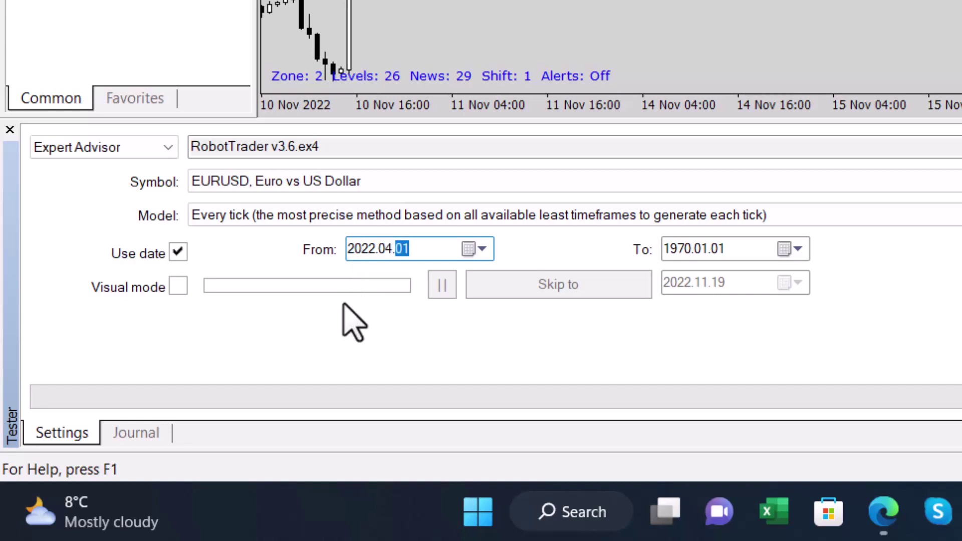
click(678, 249)
text(2022.)
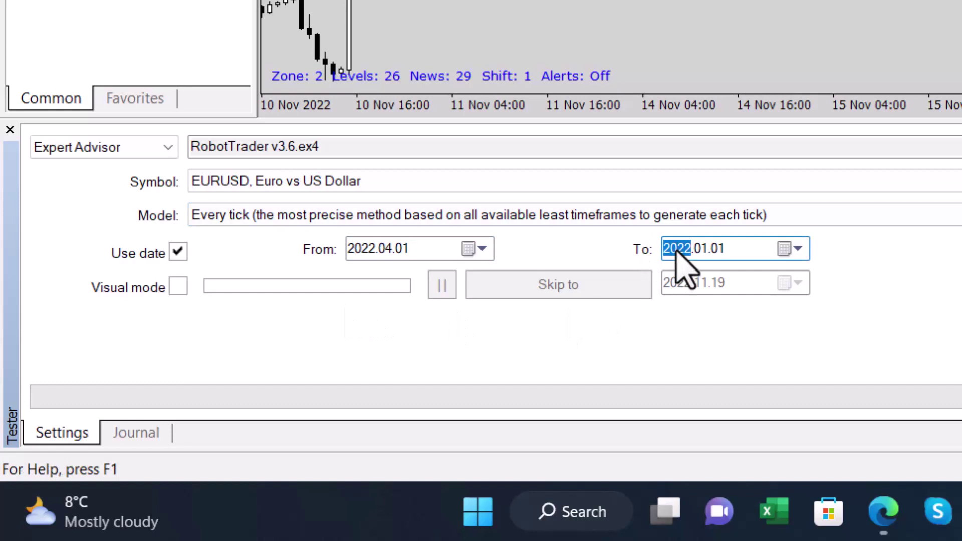
text(11.)
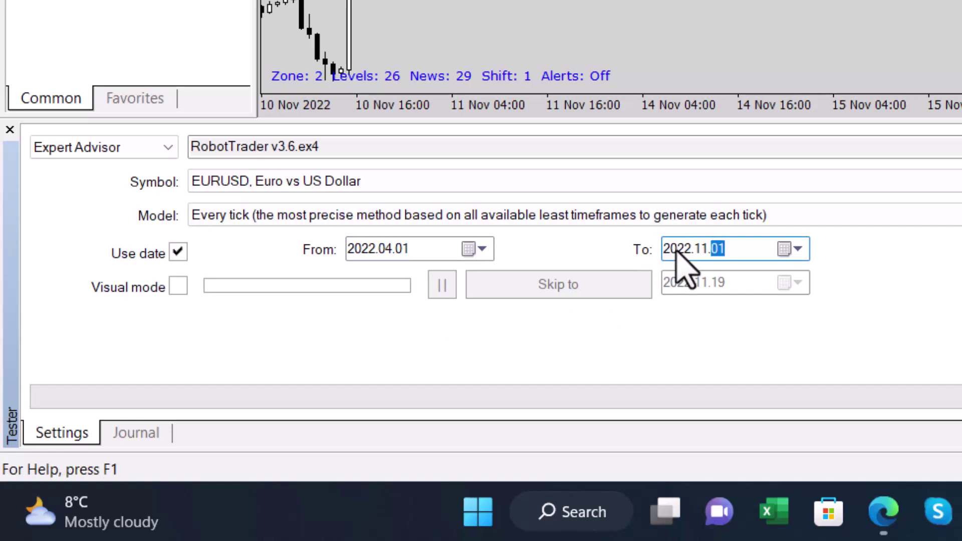
text(05)
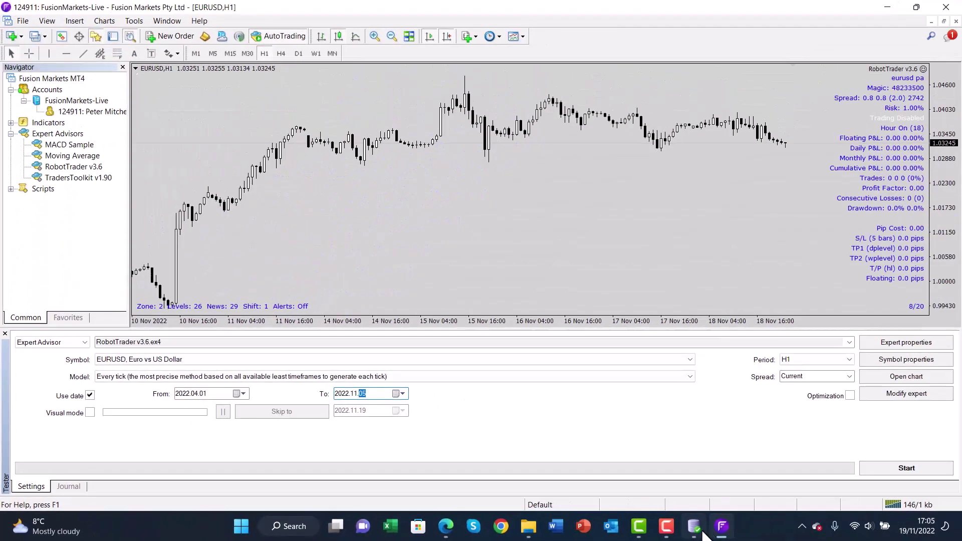
click(694, 532)
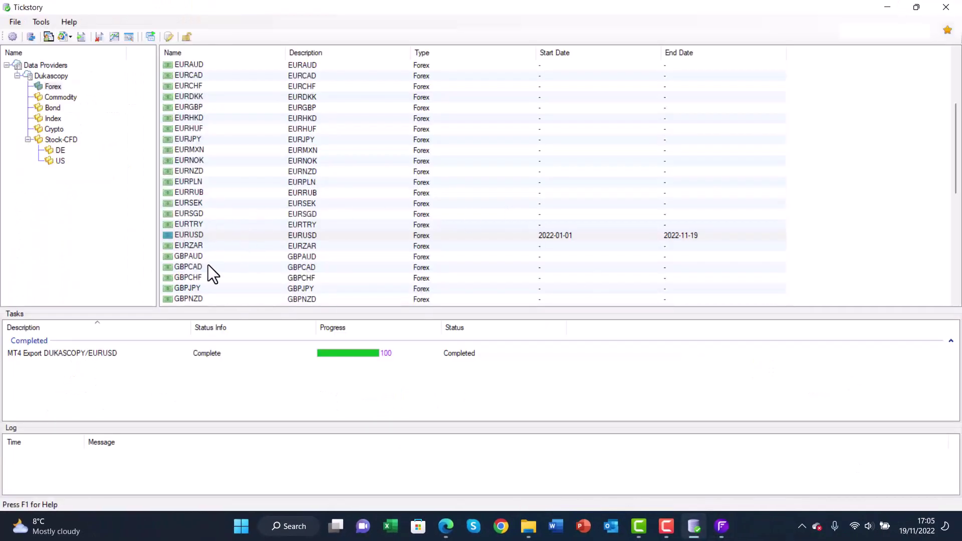
Step: Select the EURUSD row to confirm its 2022-01-01 to 2022-11-19 date range
click(195, 236)
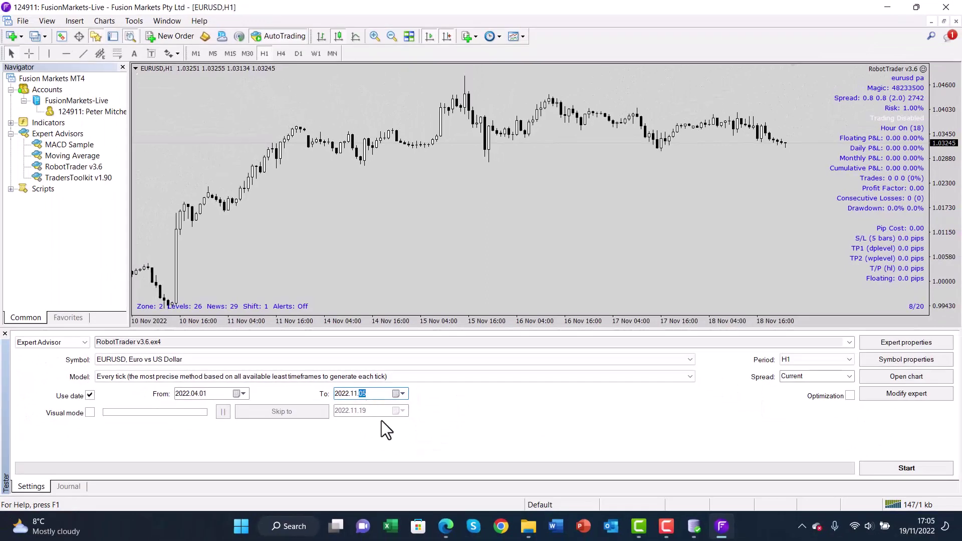
Step: End the test at 2022.11.19 and load the tester\v3.6\pa-eurusd-h1 preset into RobotTrader's inputs
click(488, 403)
click(897, 342)
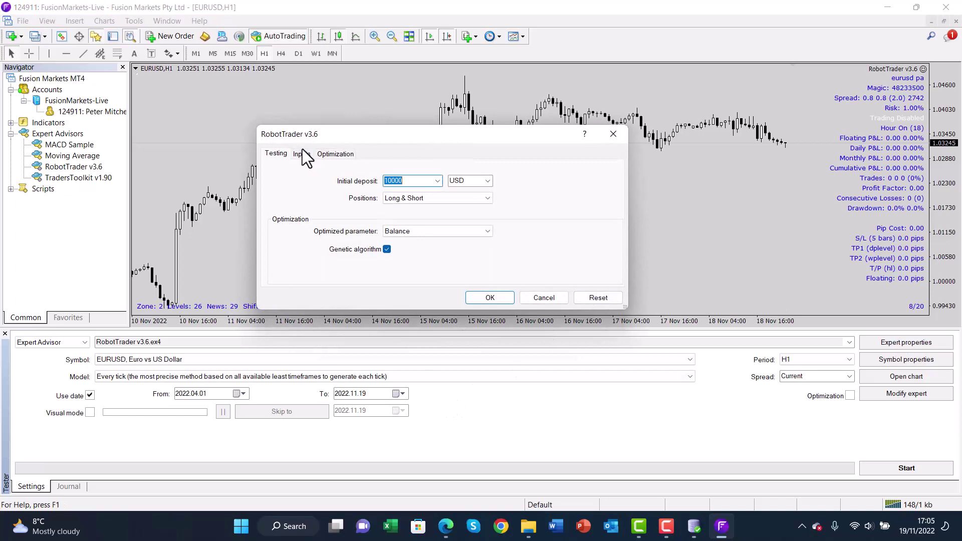
click(302, 150)
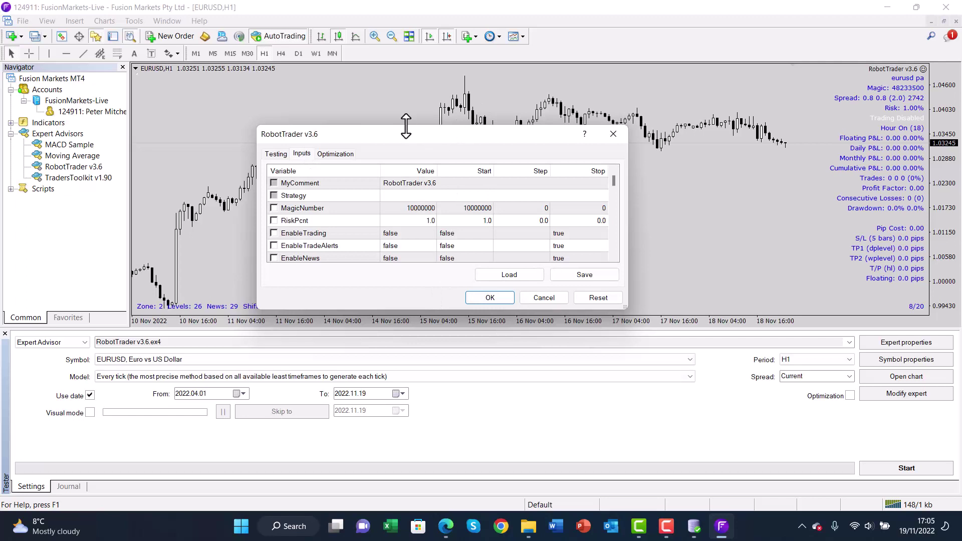
drag(438, 131, 434, 82)
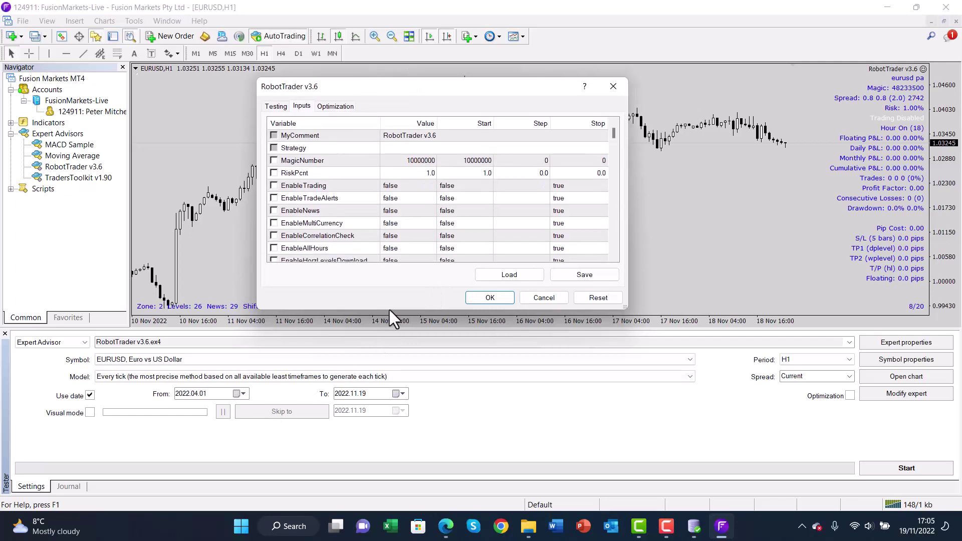
drag(387, 309, 331, 453)
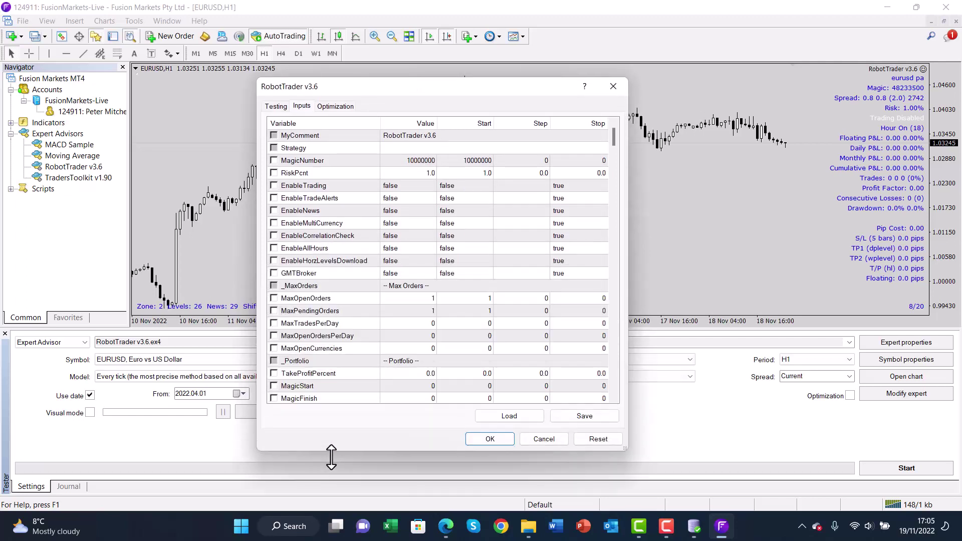
click(489, 418)
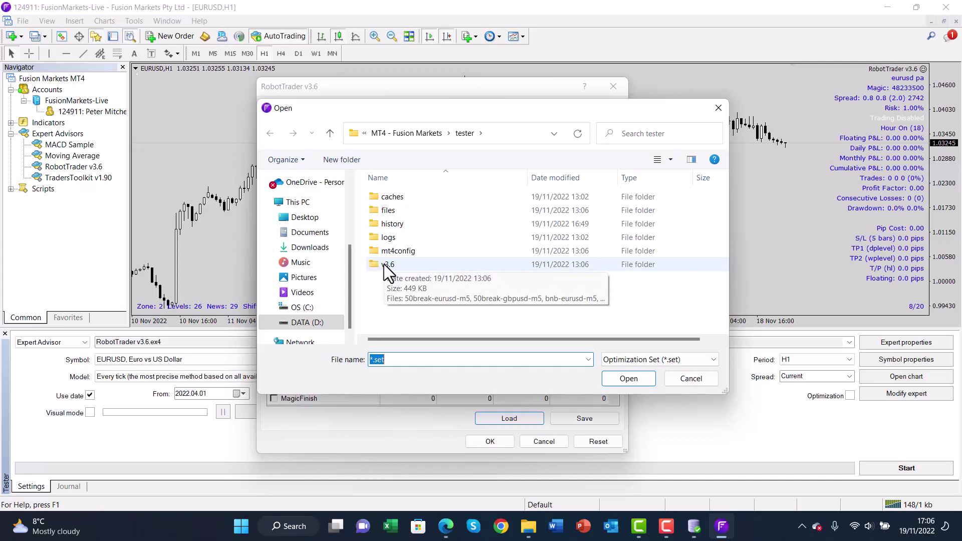
double_click(383, 264)
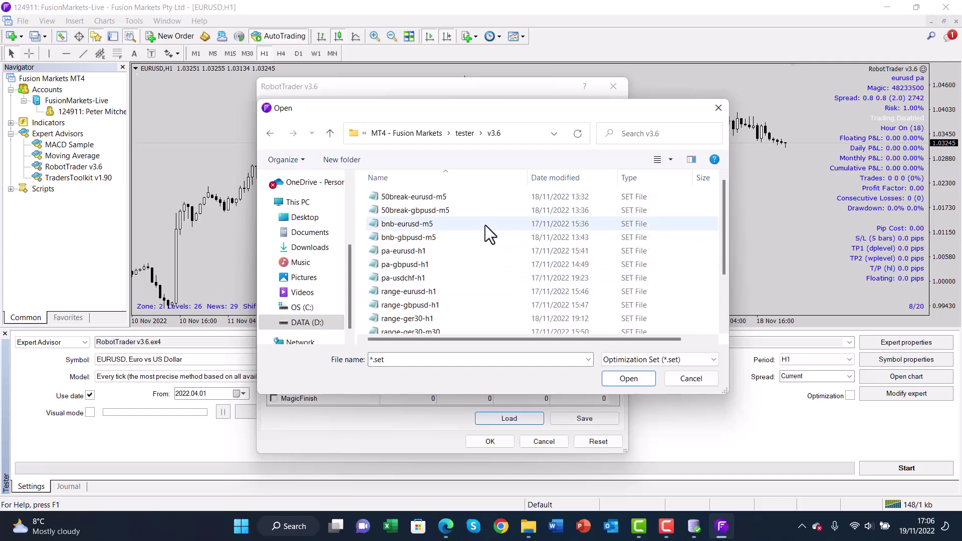
scroll(485, 225, down, 1)
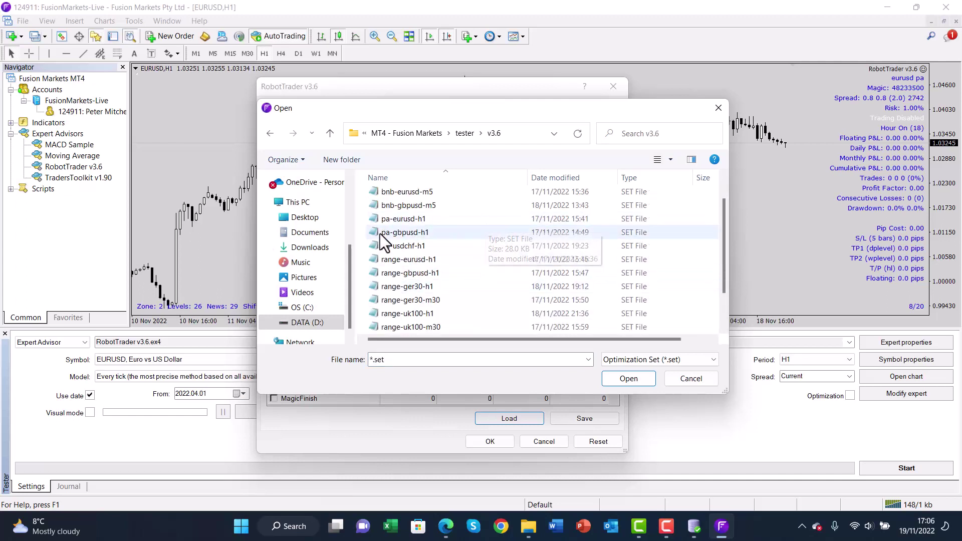
click(392, 220)
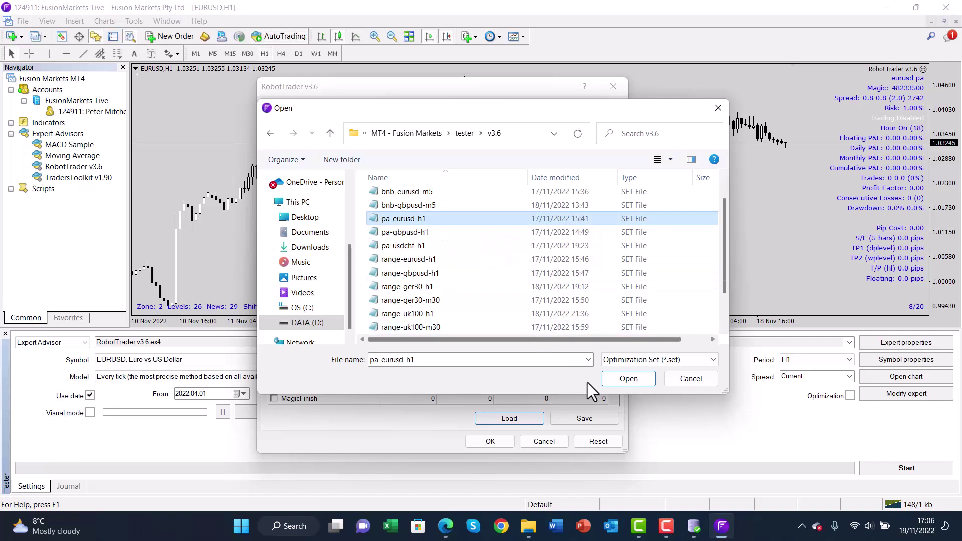
click(622, 379)
click(486, 440)
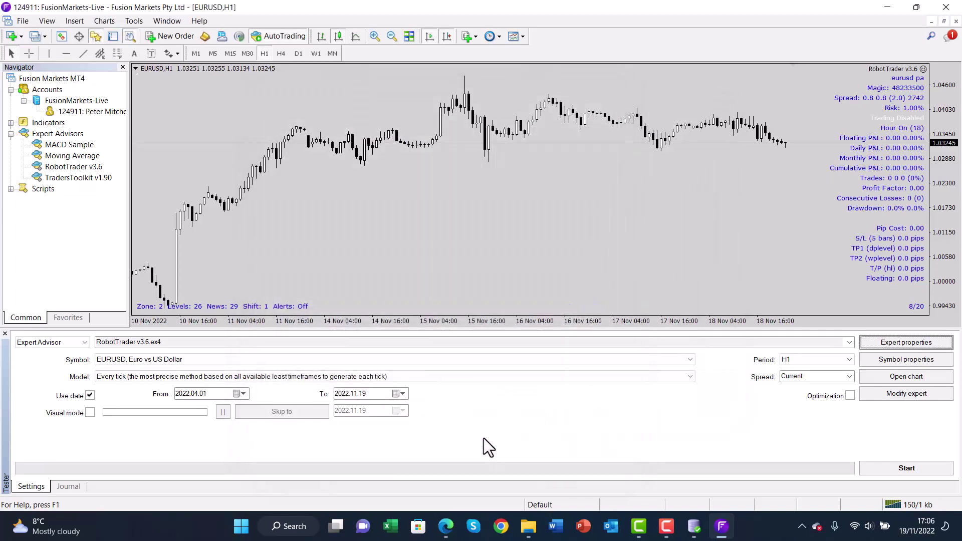
Step: Run the EURUSD H1 backtest and view its balance graph rising to about 11,213
click(905, 468)
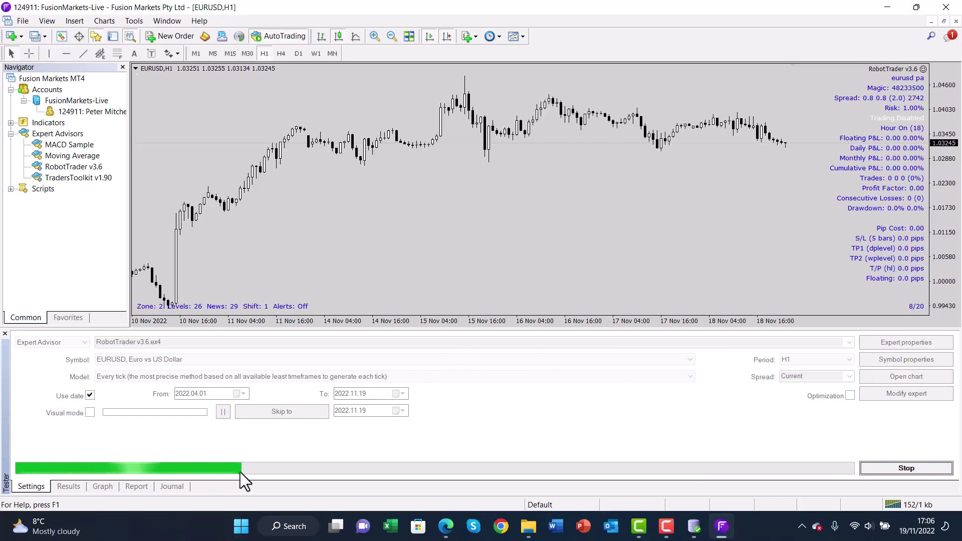
click(103, 487)
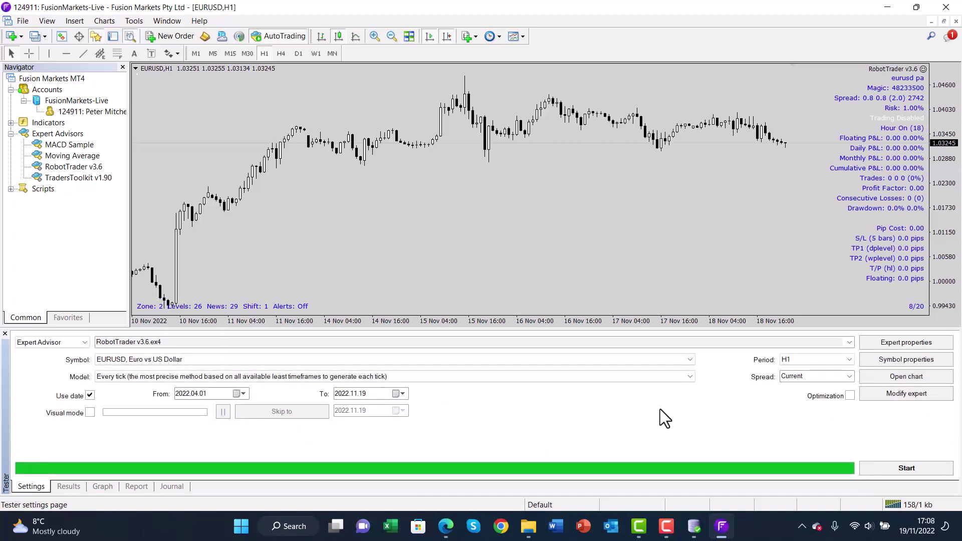
click(104, 487)
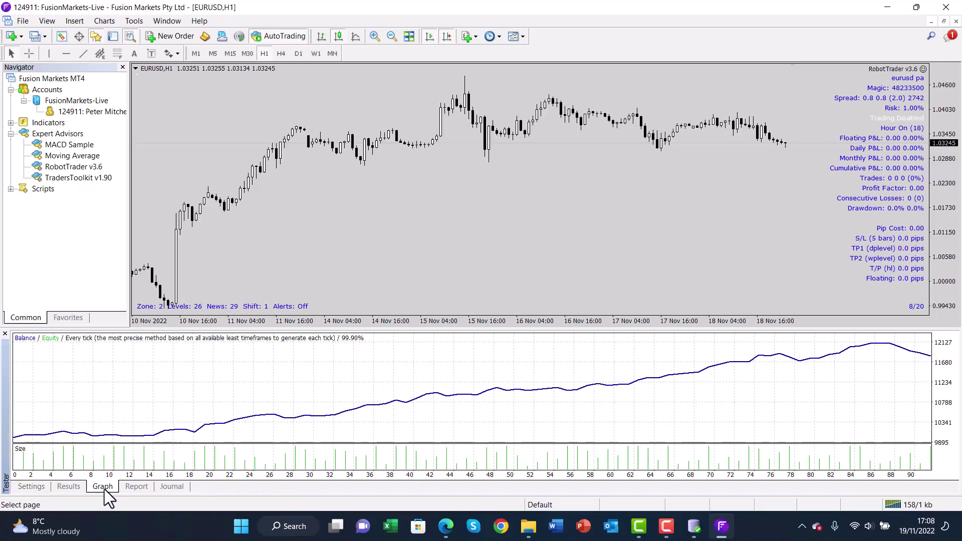
click(135, 487)
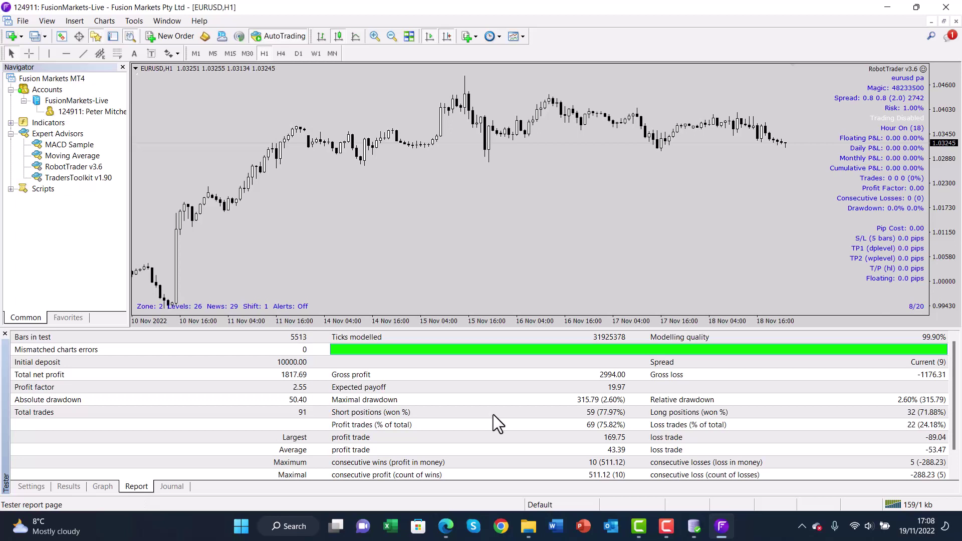
click(44, 486)
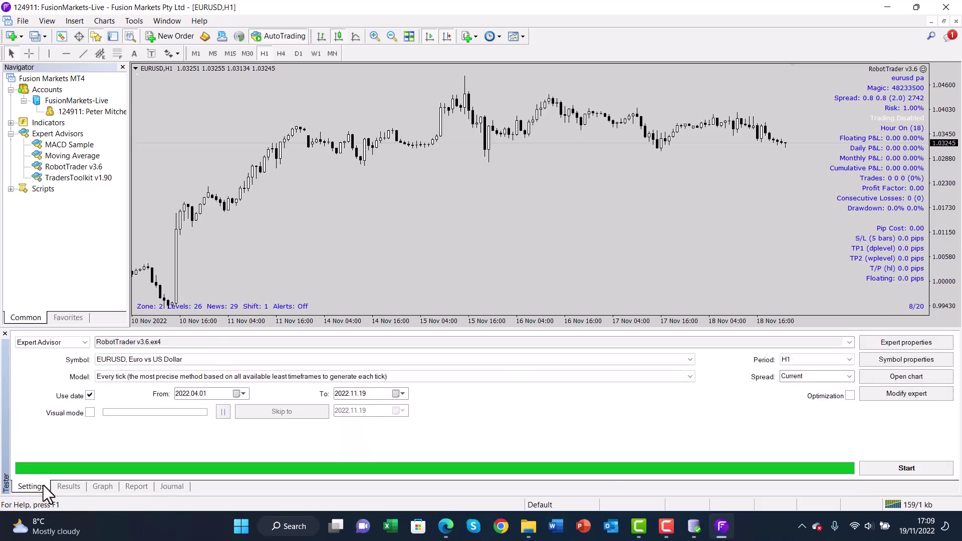